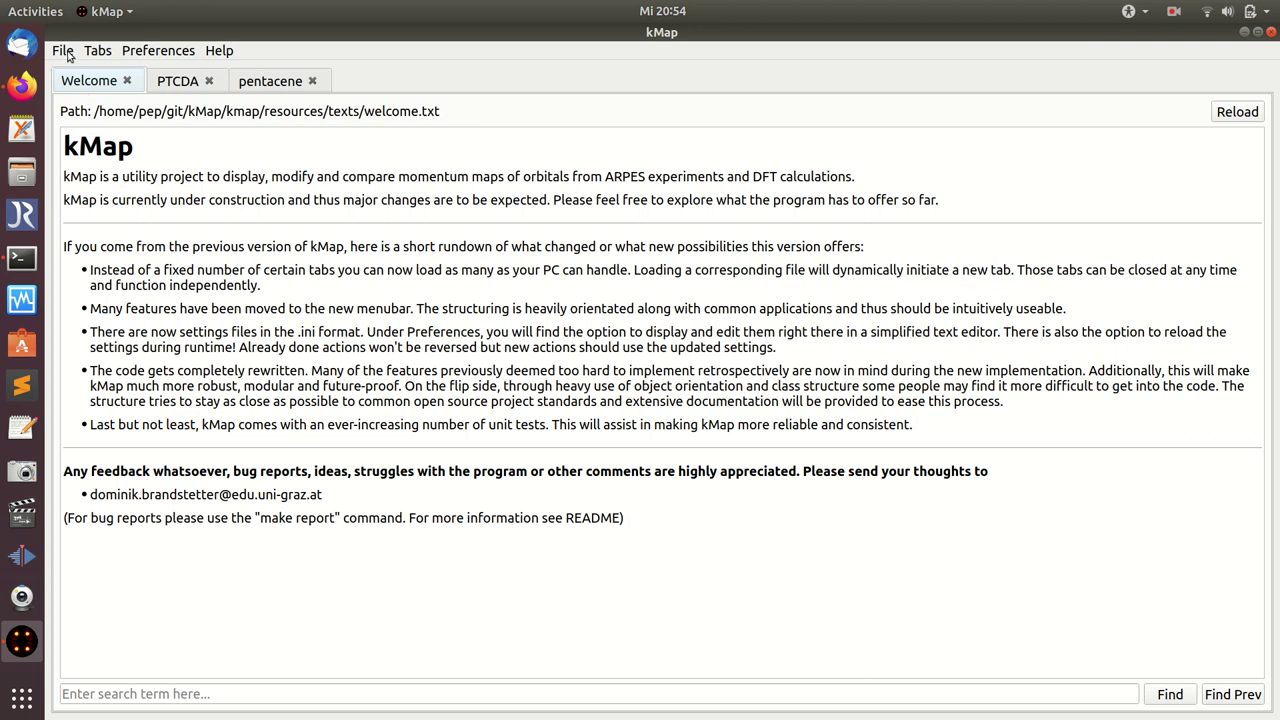
# - Reveal the Load Sliced Data submenu under the File menu on the welcome page
pyautogui.moveTo(75, 73)
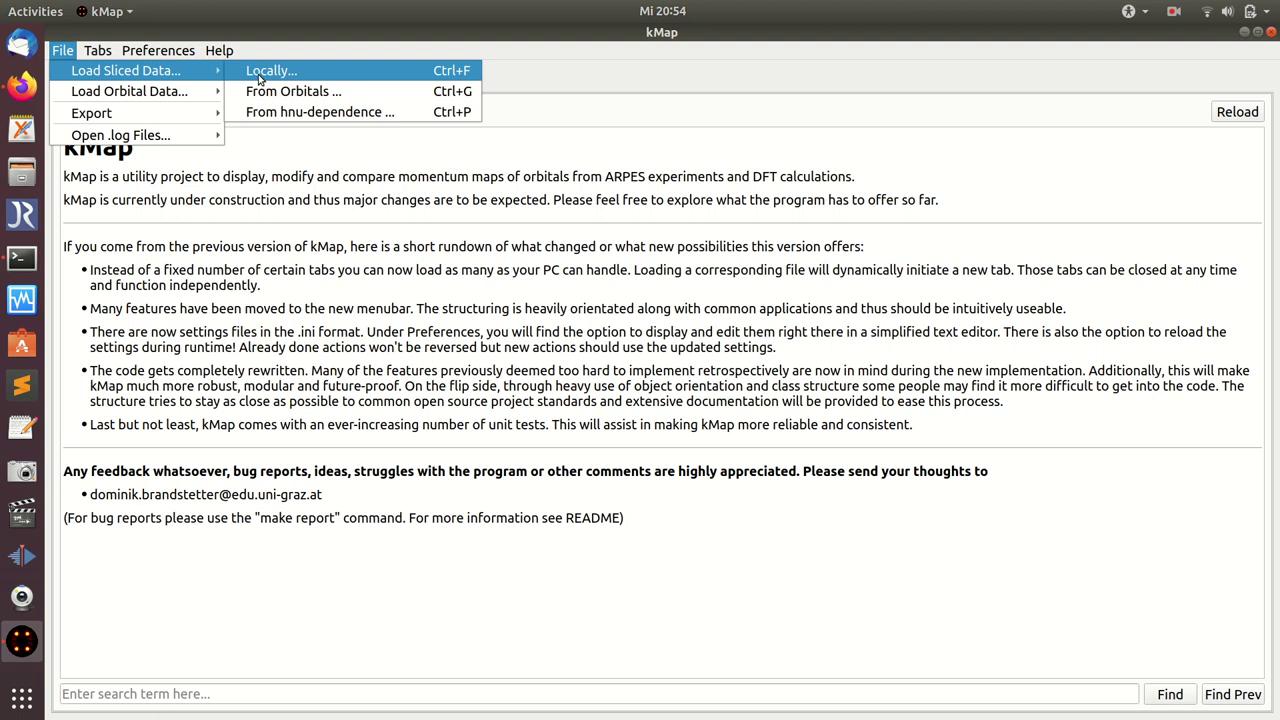
# - Load example5_6584.hdf5 from local disk into a new tab
pyautogui.click(260, 76)
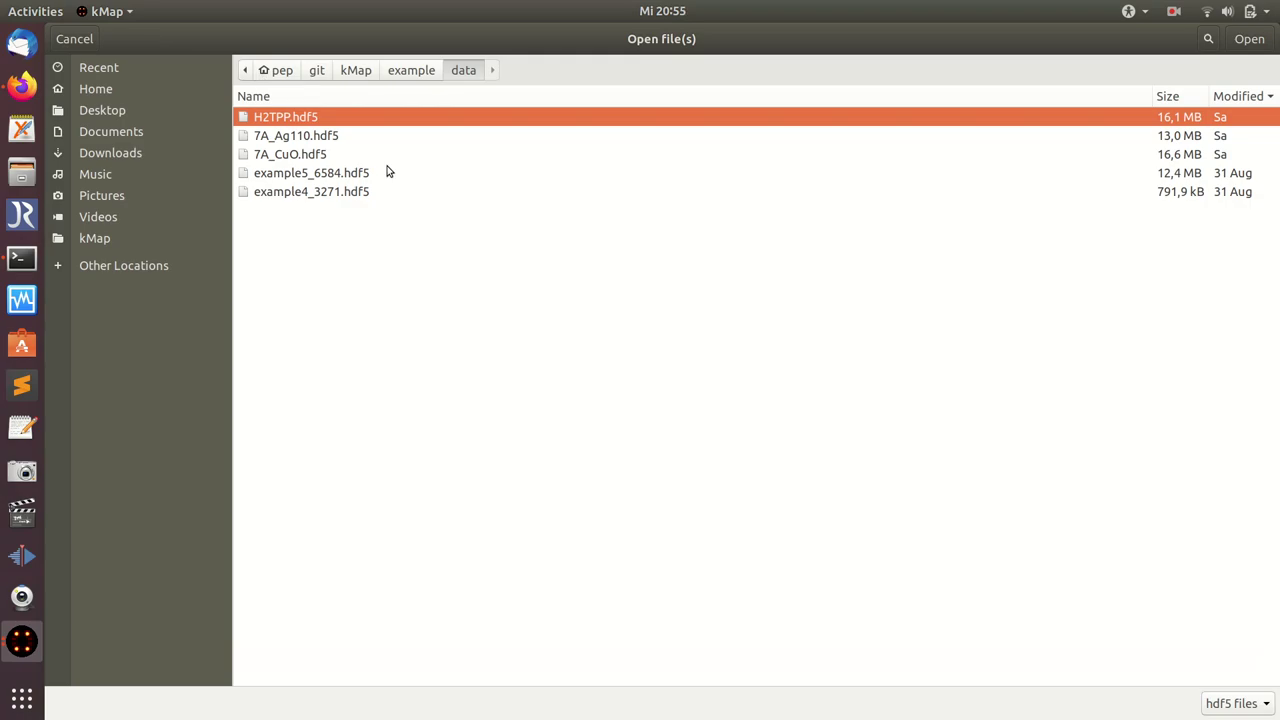
pyautogui.click(280, 175)
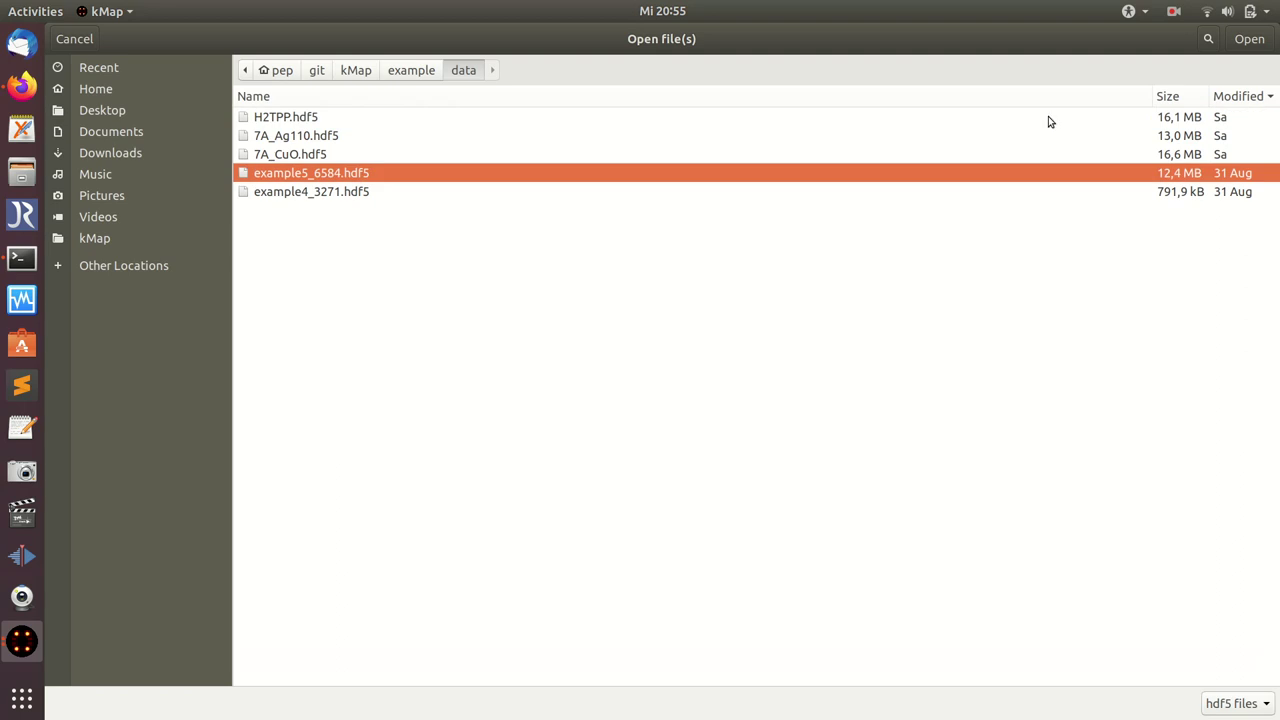
pyautogui.click(1249, 39)
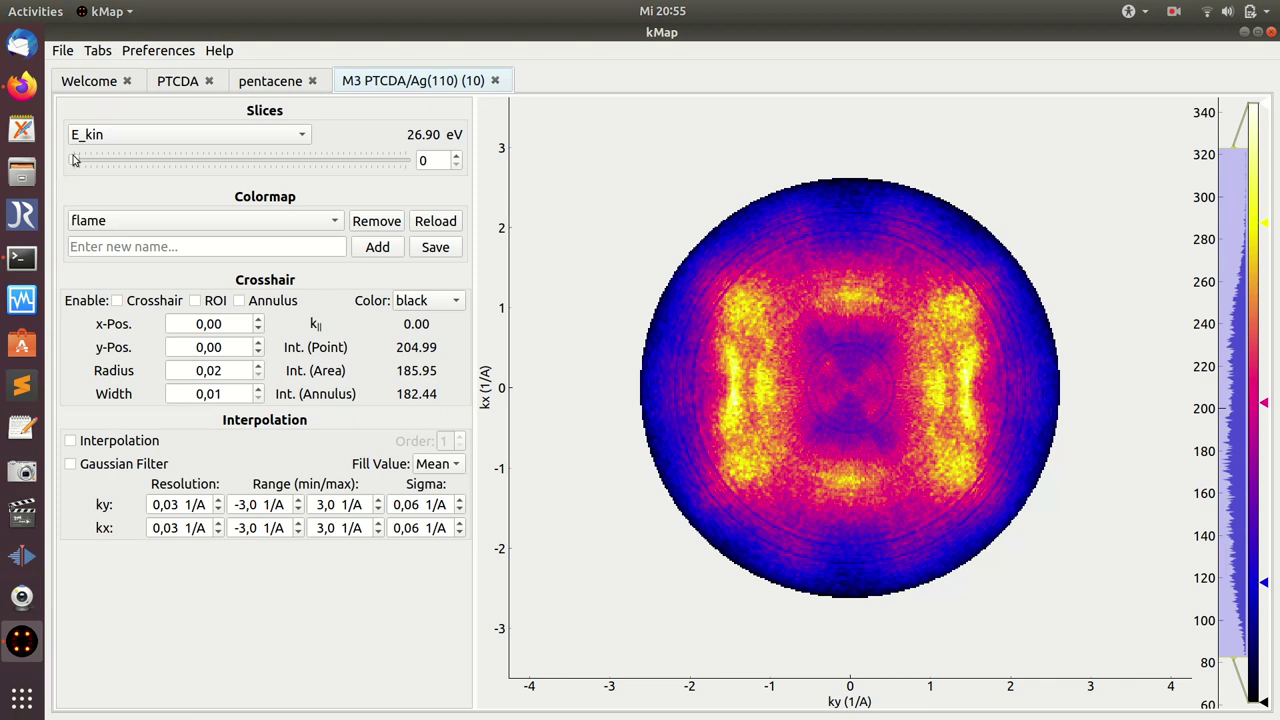
# - Step the E_kin slider through the energy slices, ending on slice 22 at 27.12 eV
pyautogui.moveTo(75, 160); pyautogui.dragTo(137, 163)
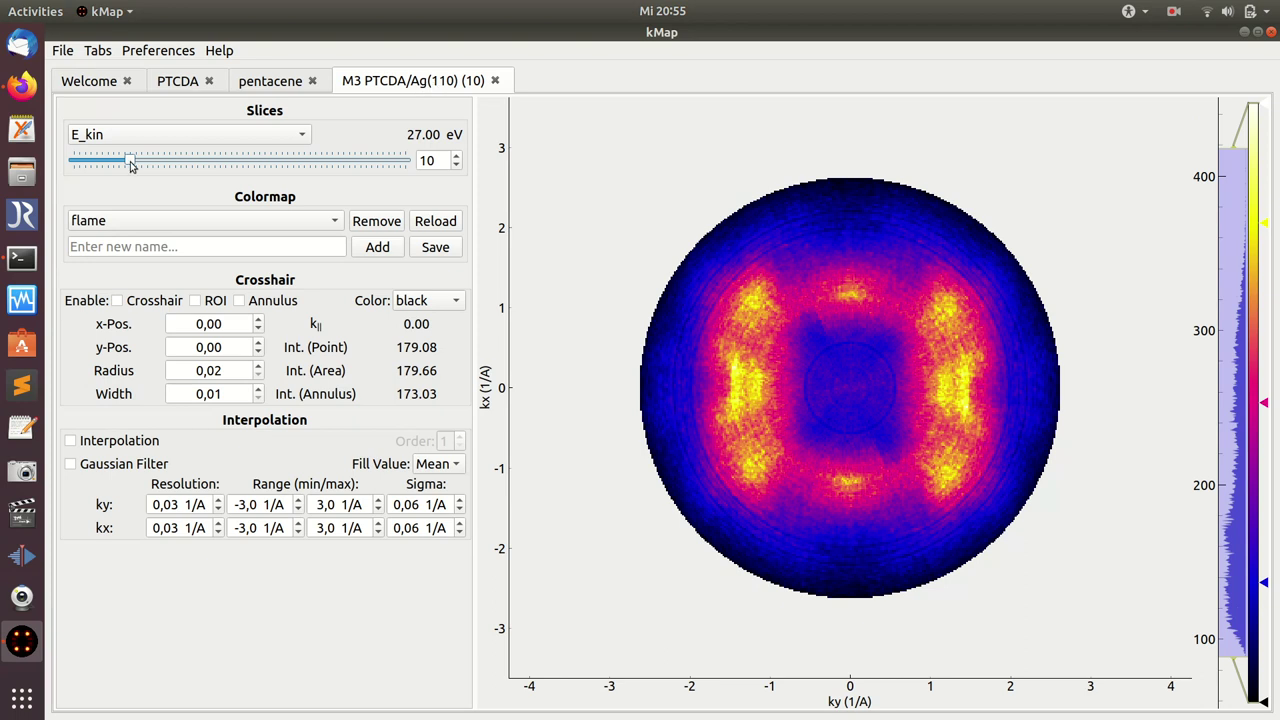
pyautogui.moveTo(131, 165)
pyautogui.mouseDown()
pyautogui.moveTo(177, 169)
pyautogui.moveTo(131, 169)
pyautogui.mouseUp()
pyautogui.moveTo(391, 87)
pyautogui.moveTo(129, 165); pyautogui.dragTo(250, 167)
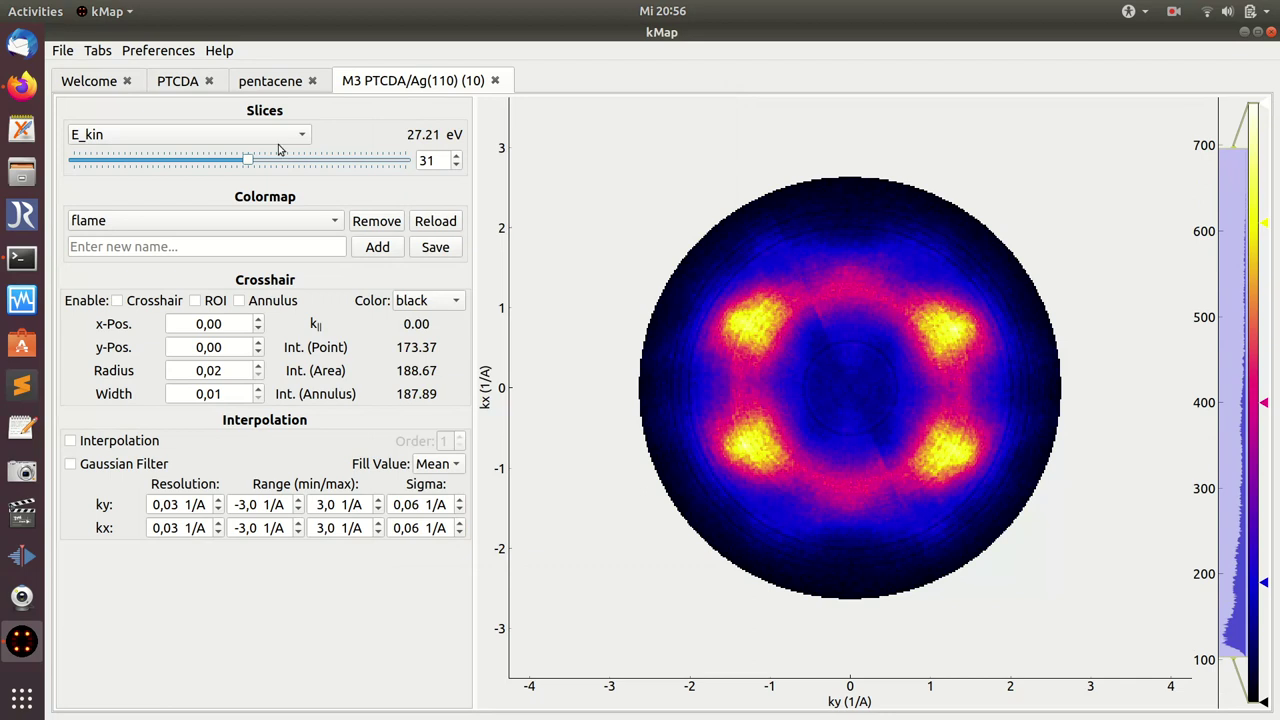
pyautogui.moveTo(246, 168); pyautogui.dragTo(200, 166)
# - Slice along kx, settle near kx zero, then switch the slicing direction to ky
pyautogui.click(185, 138)
pyautogui.click(183, 160)
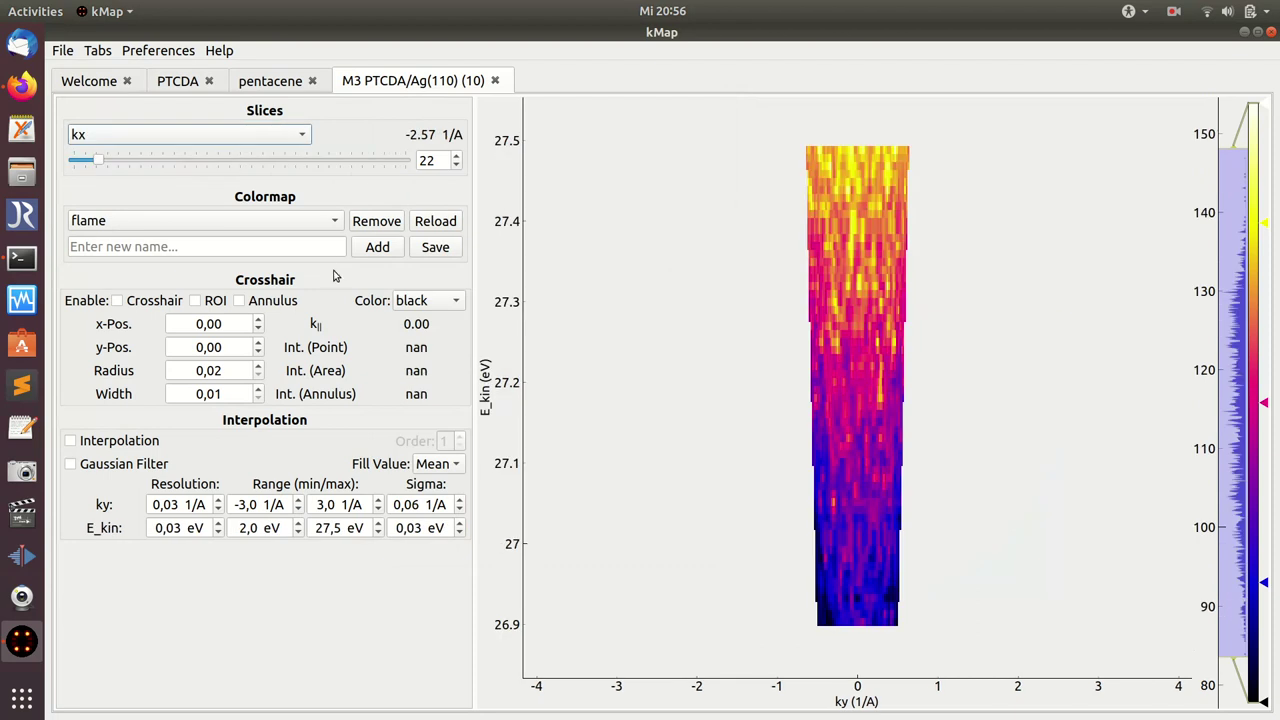
pyautogui.moveTo(99, 162); pyautogui.dragTo(249, 167)
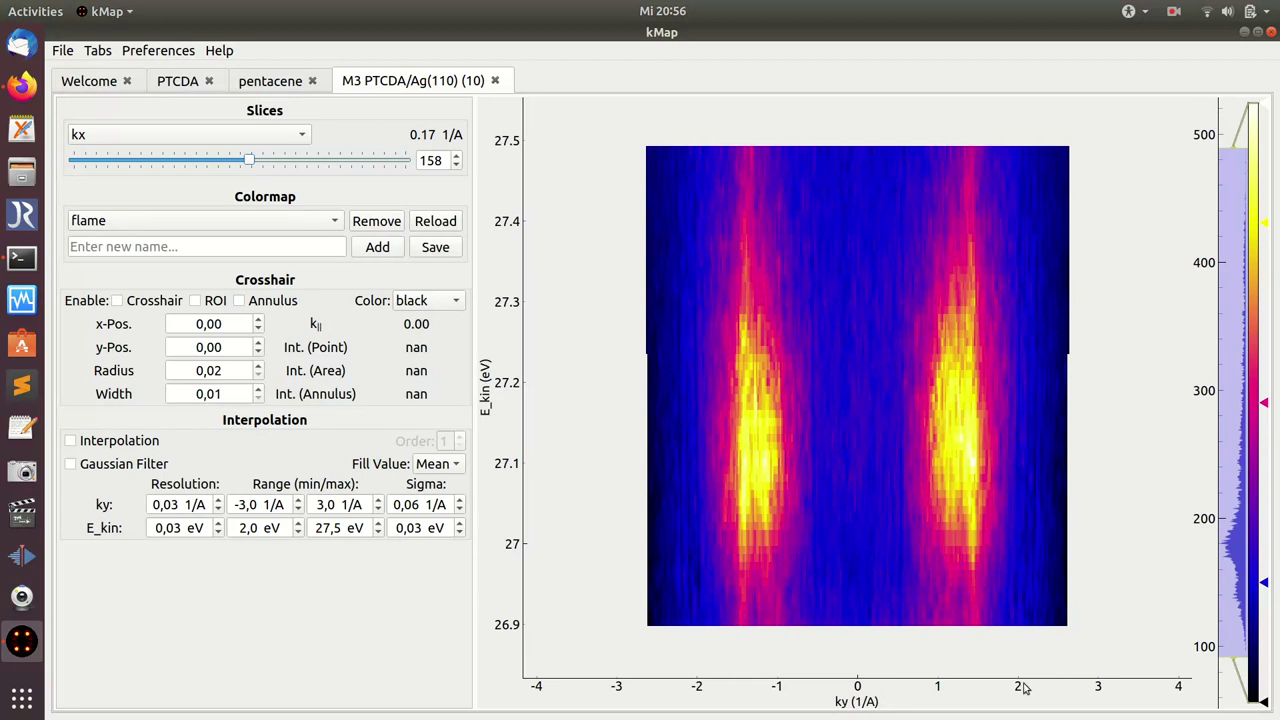
pyautogui.moveTo(251, 163); pyautogui.dragTo(240, 164)
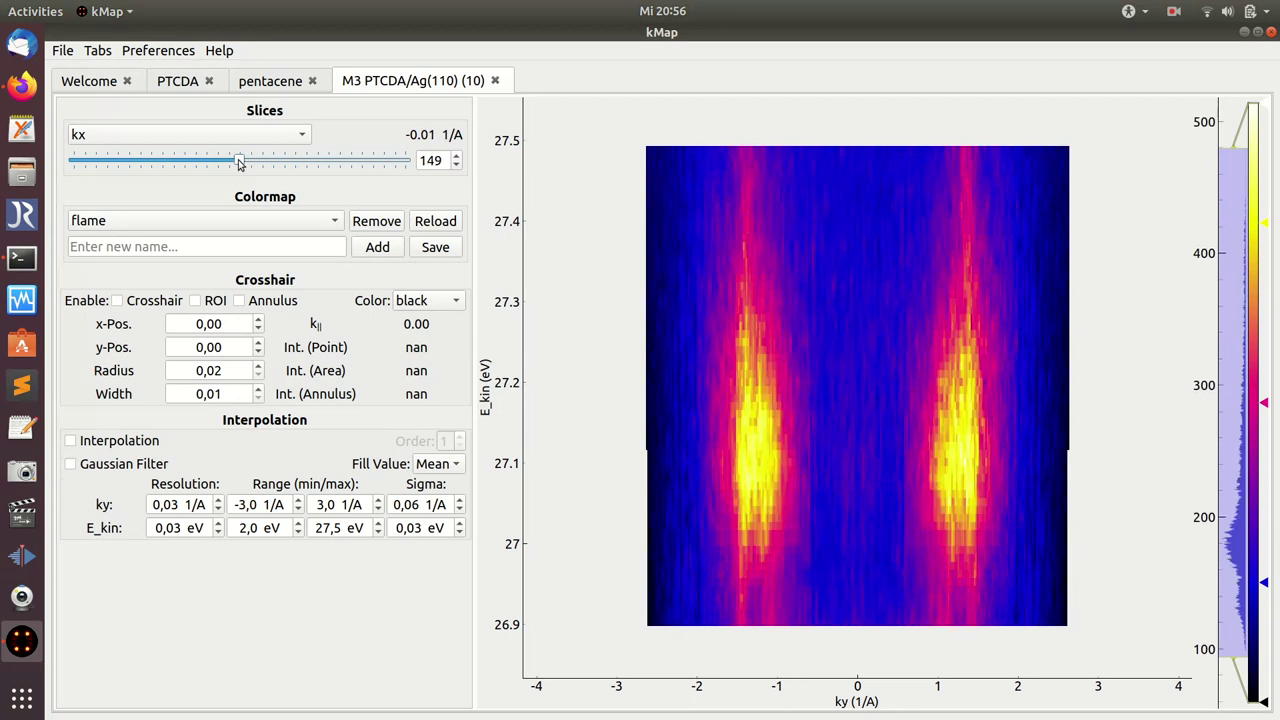
pyautogui.click(232, 134)
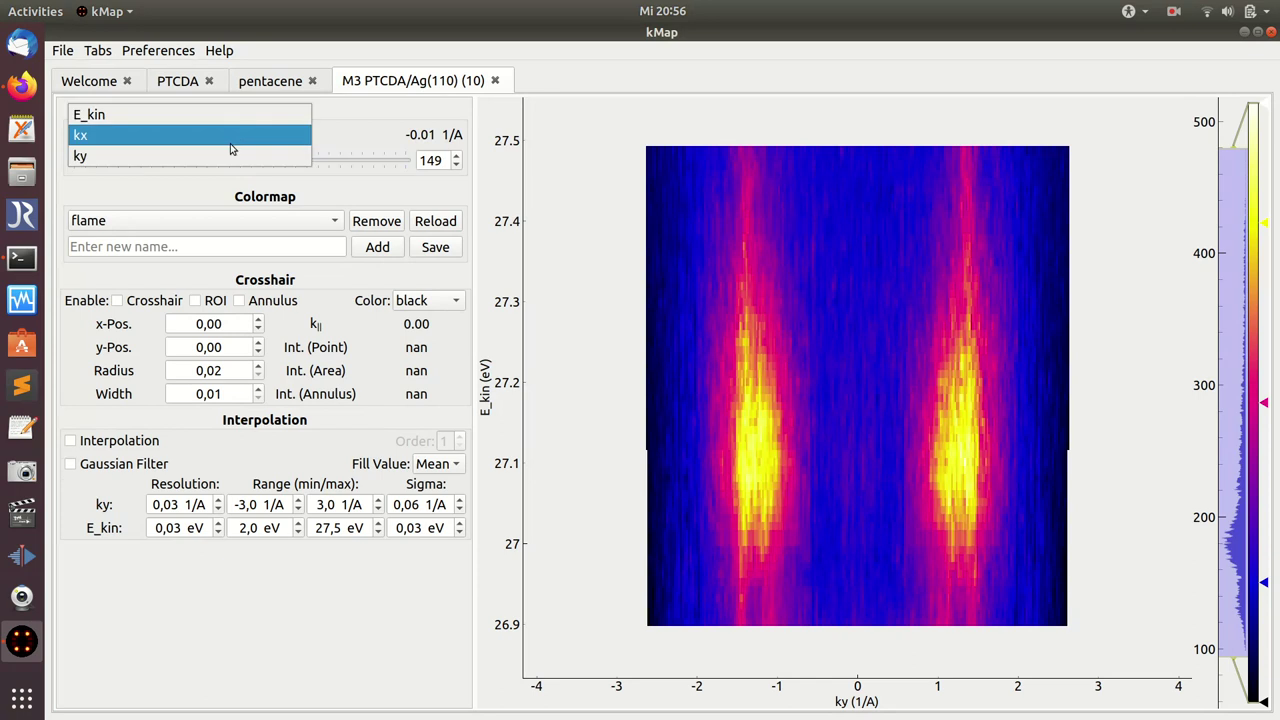
pyautogui.click(232, 155)
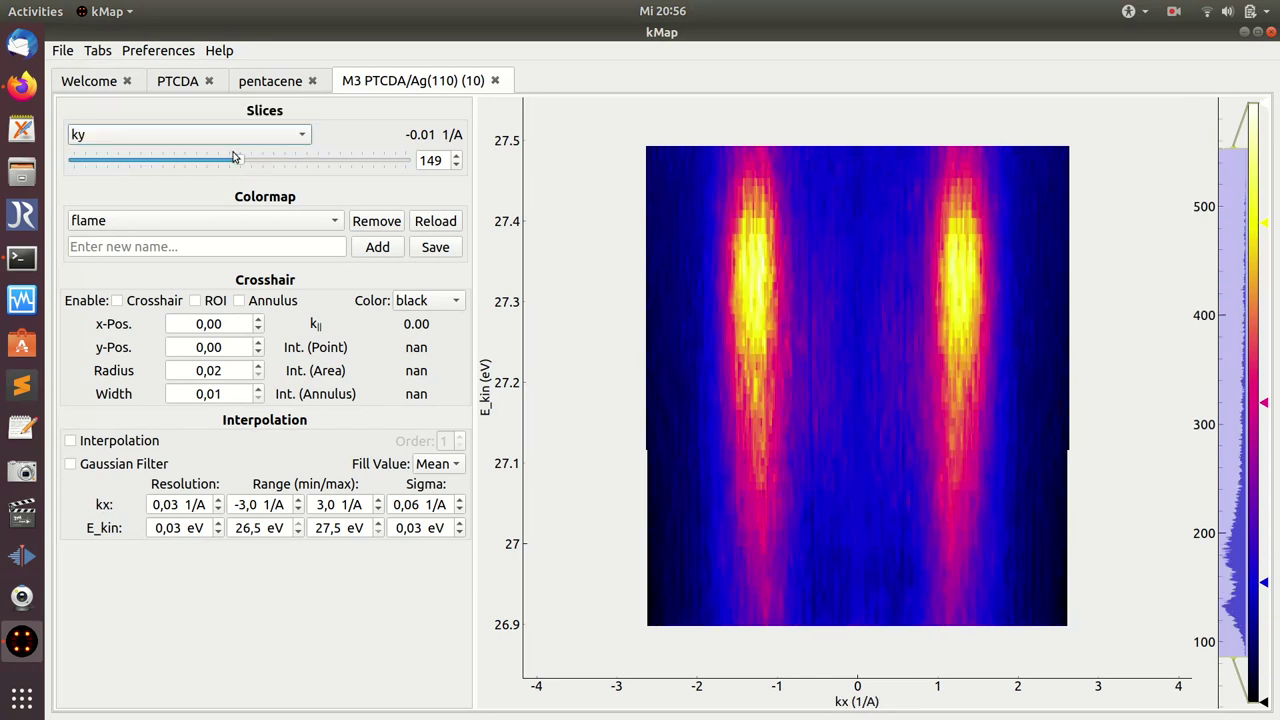
# - Apply the bipolar colour map and return slicing to E_kin
pyautogui.click(266, 225)
pyautogui.click(248, 262)
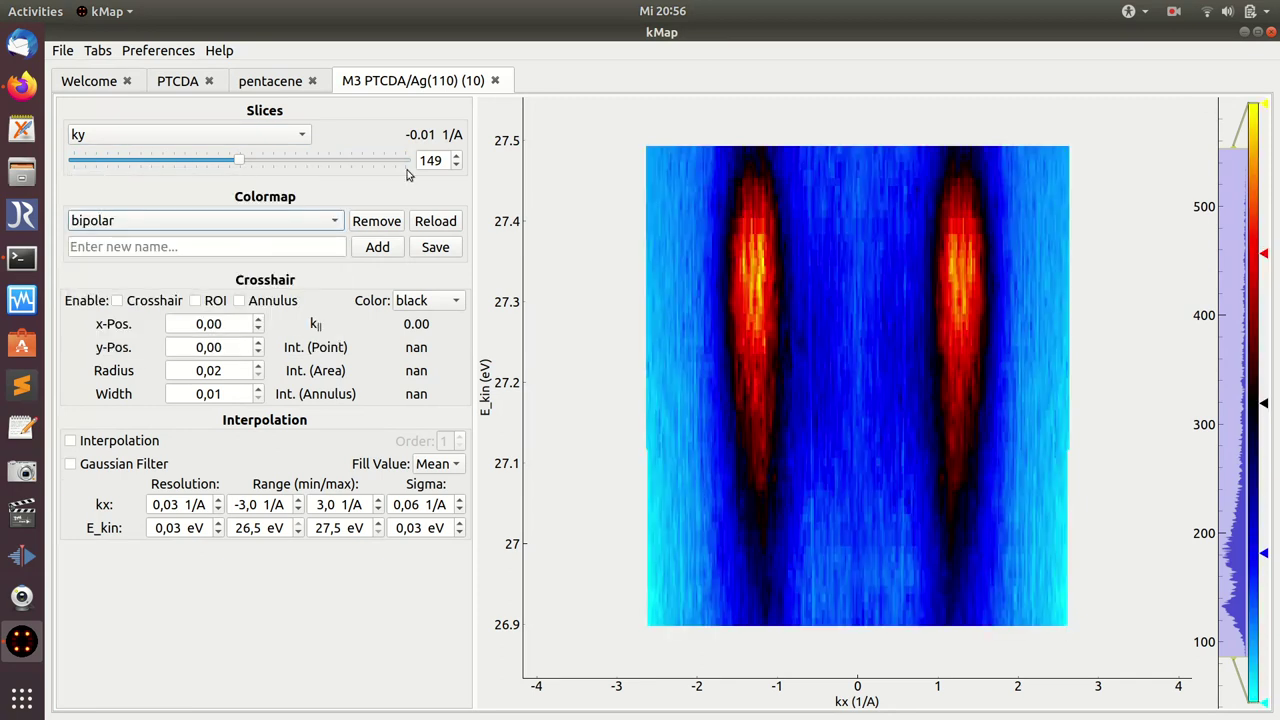
pyautogui.click(278, 134)
pyautogui.click(248, 96)
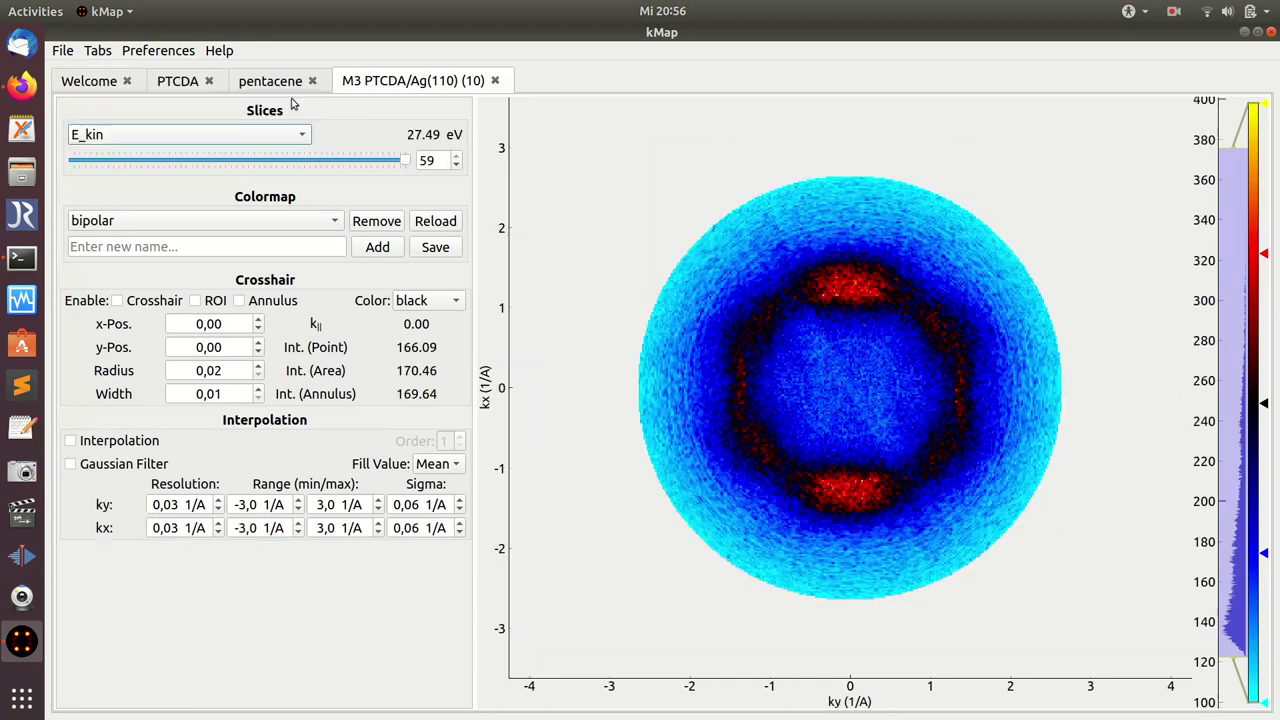
# - Rename the dataset tab to M3-feature
pyautogui.doubleClick(393, 88)
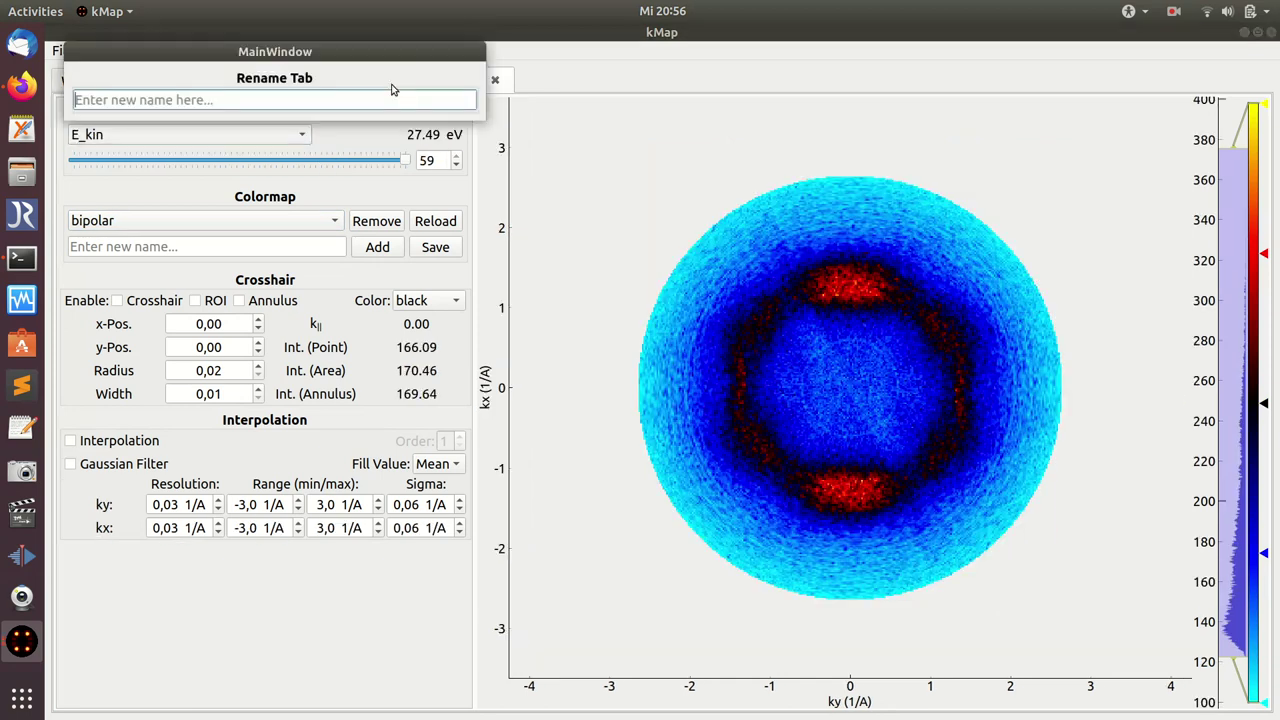
pyautogui.write('M3.')
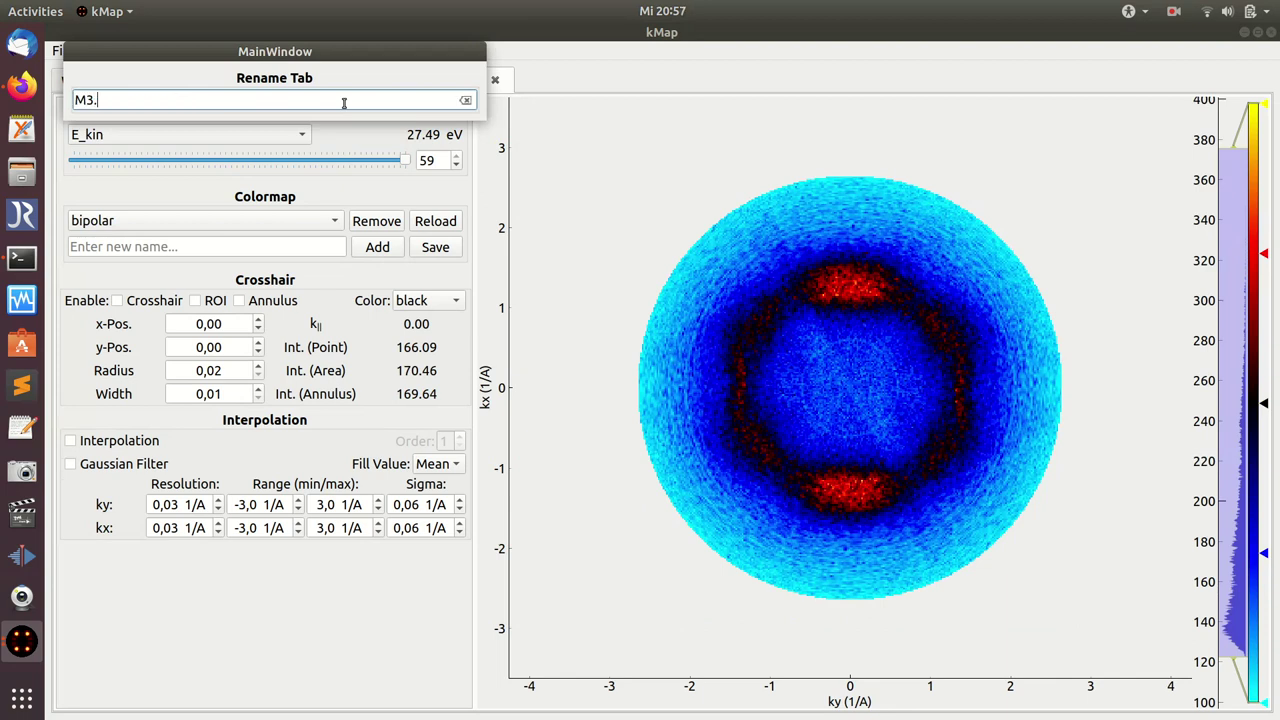
pyautogui.press('BackSpace')
pyautogui.write('-feature')
pyautogui.press('Return')
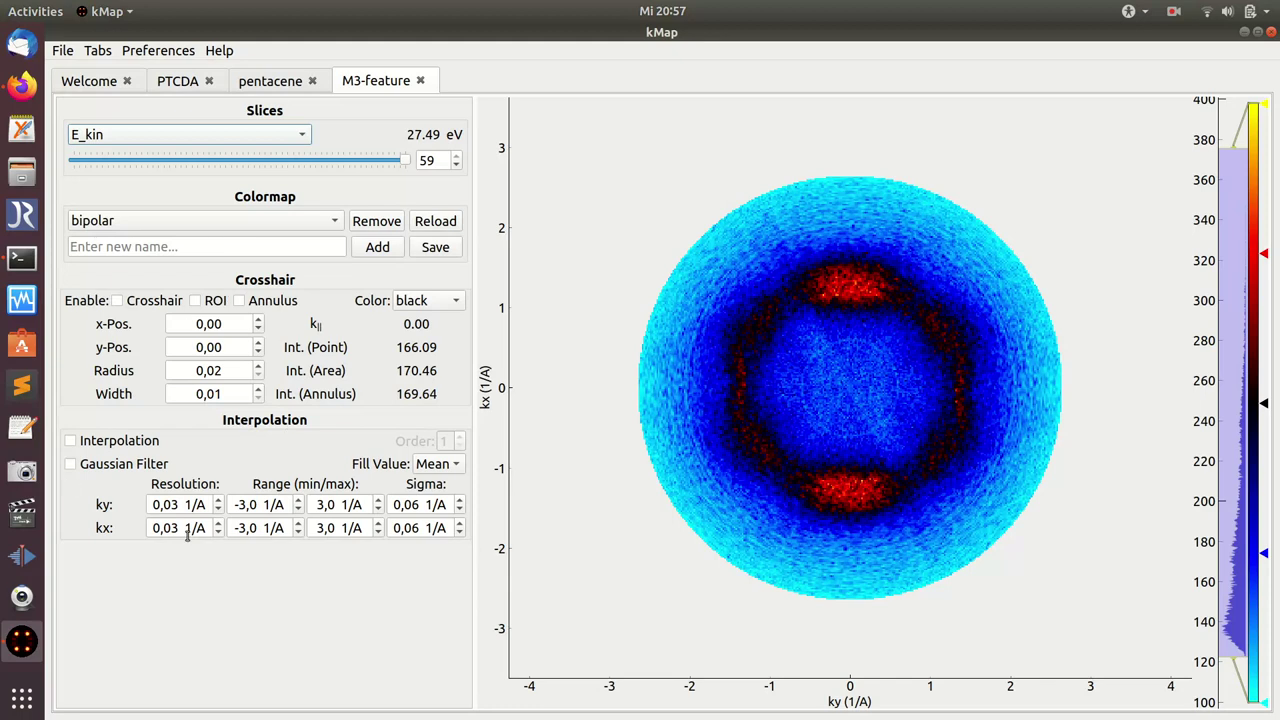
# - Check the PTCDA tab, then lower the M3-feature energy slice to 16 (27.06 eV)
pyautogui.click(180, 86)
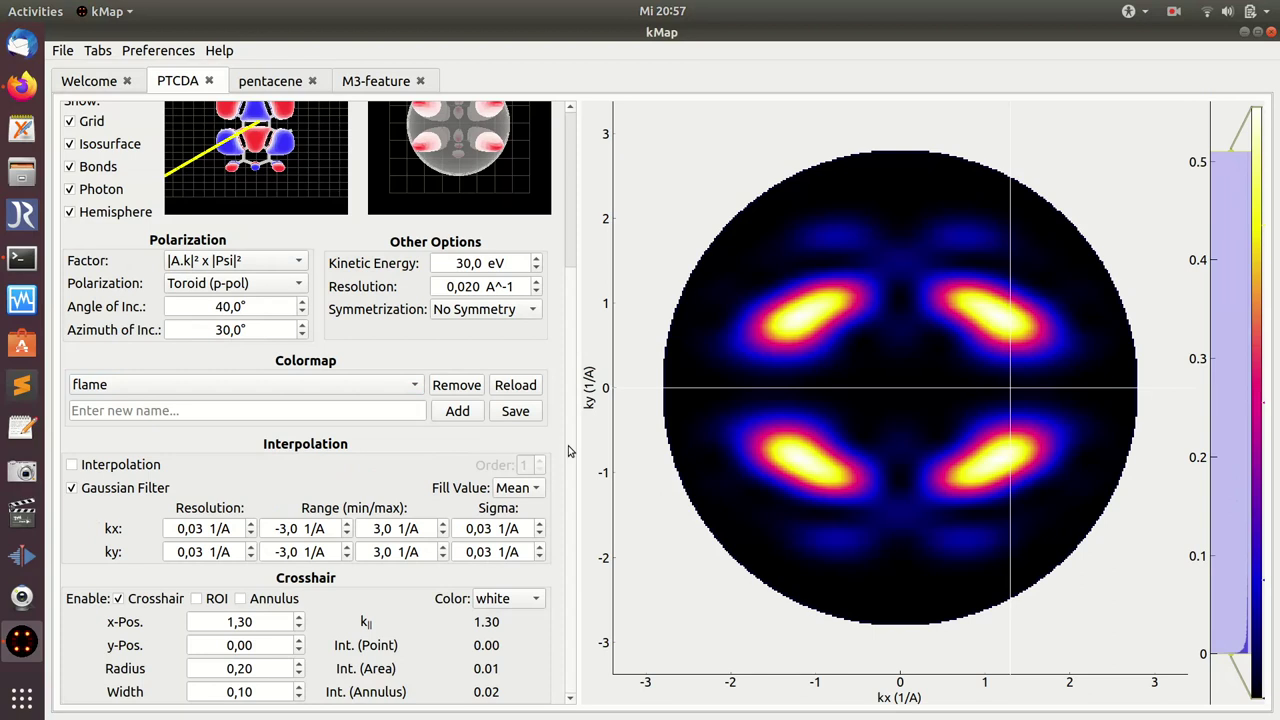
pyautogui.click(380, 86)
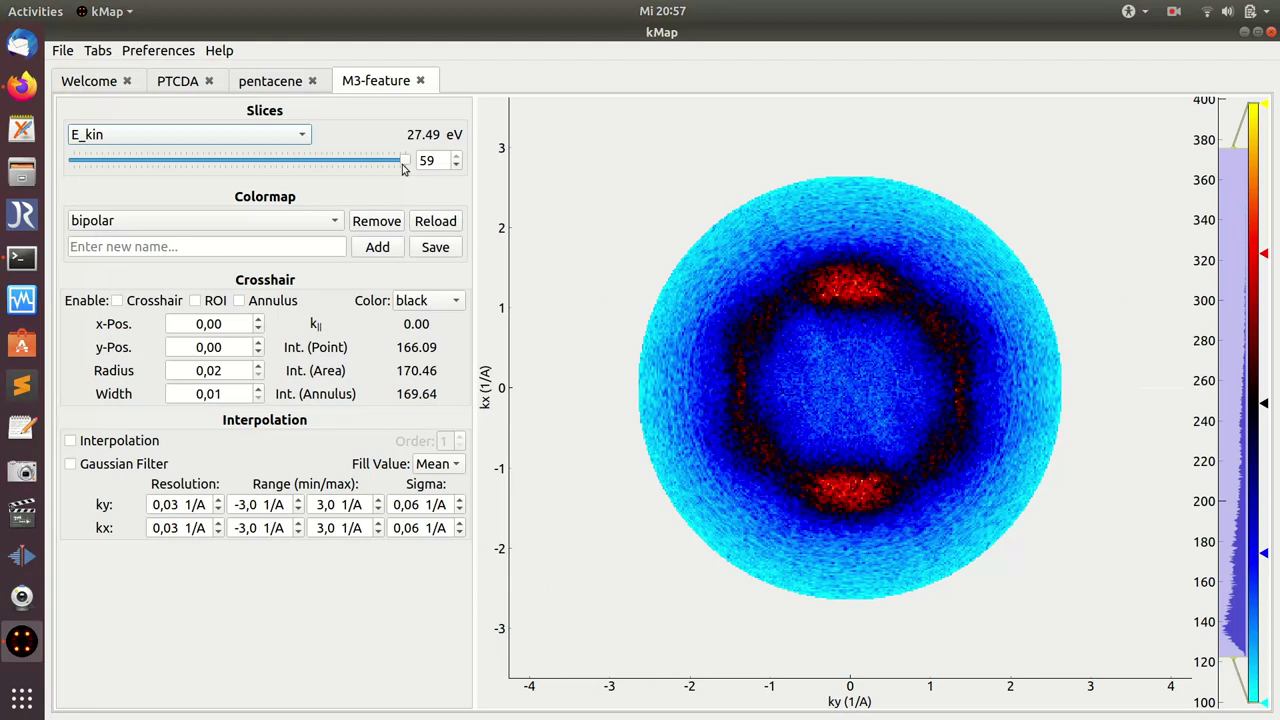
pyautogui.moveTo(405, 161); pyautogui.dragTo(231, 165)
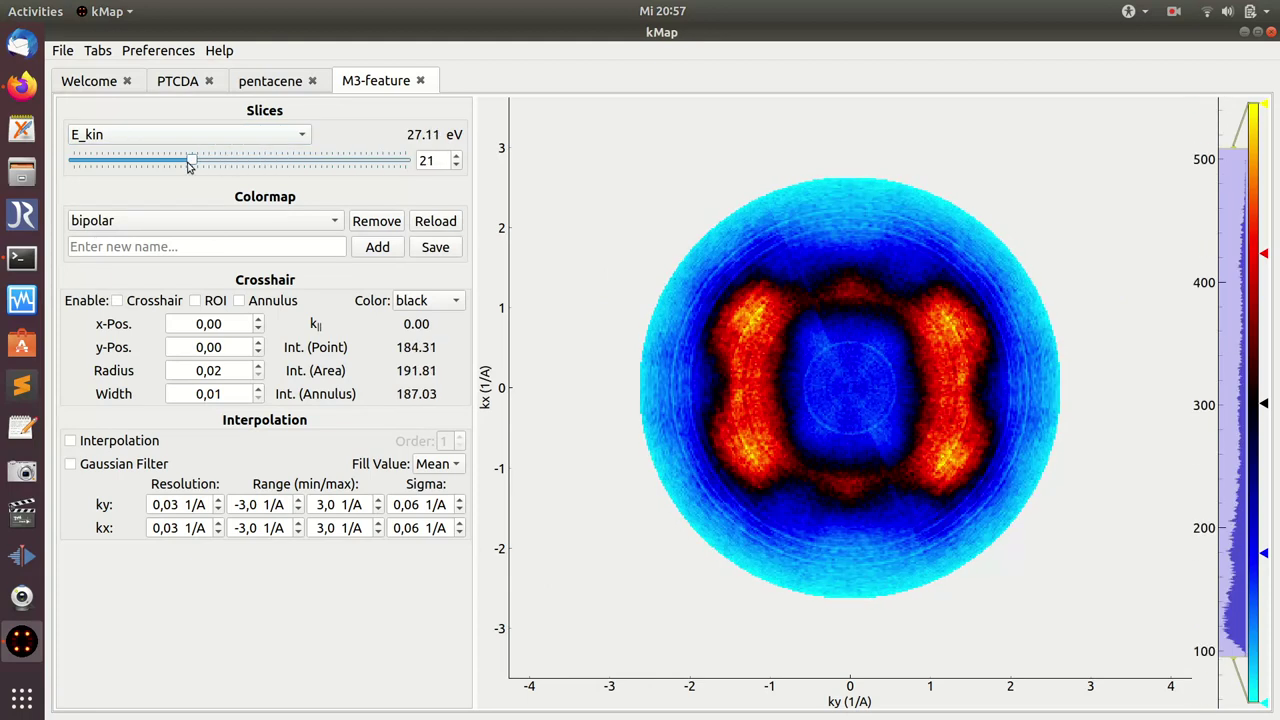
pyautogui.moveTo(196, 165); pyautogui.dragTo(170, 165)
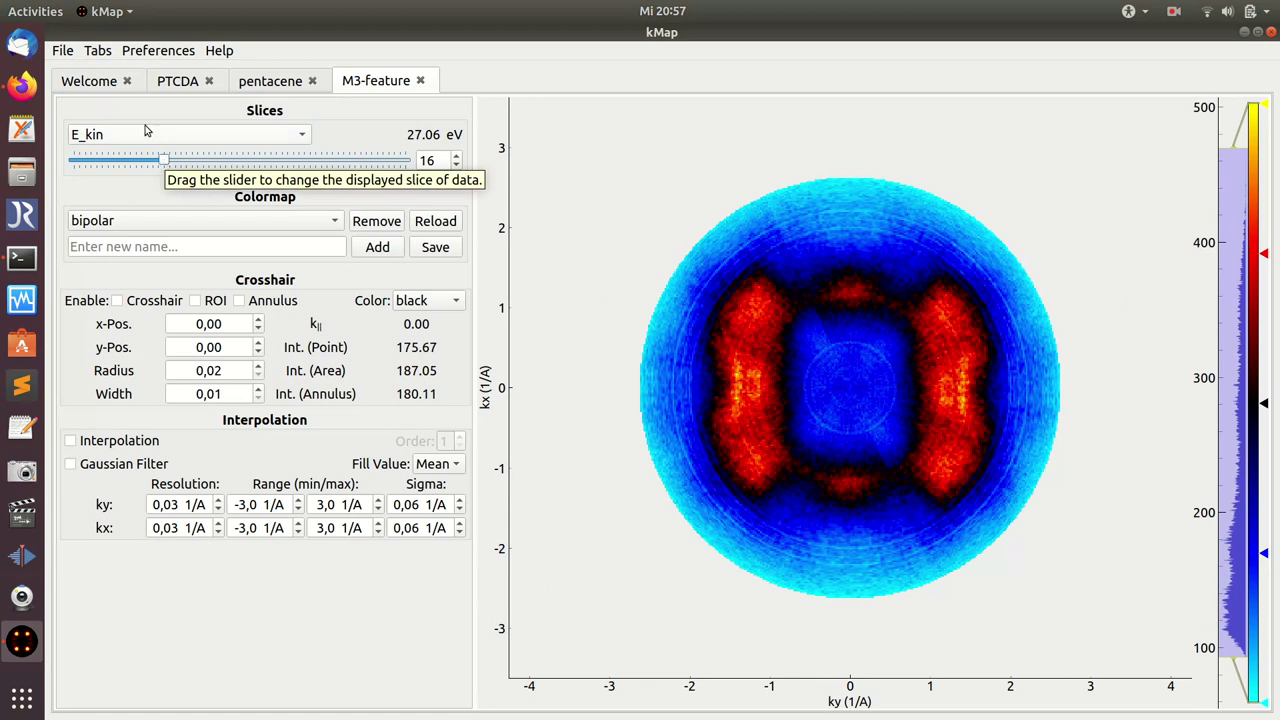
# - Open the online orbital database via Load Sliced Data > From Orbitals
pyautogui.click(63, 51)
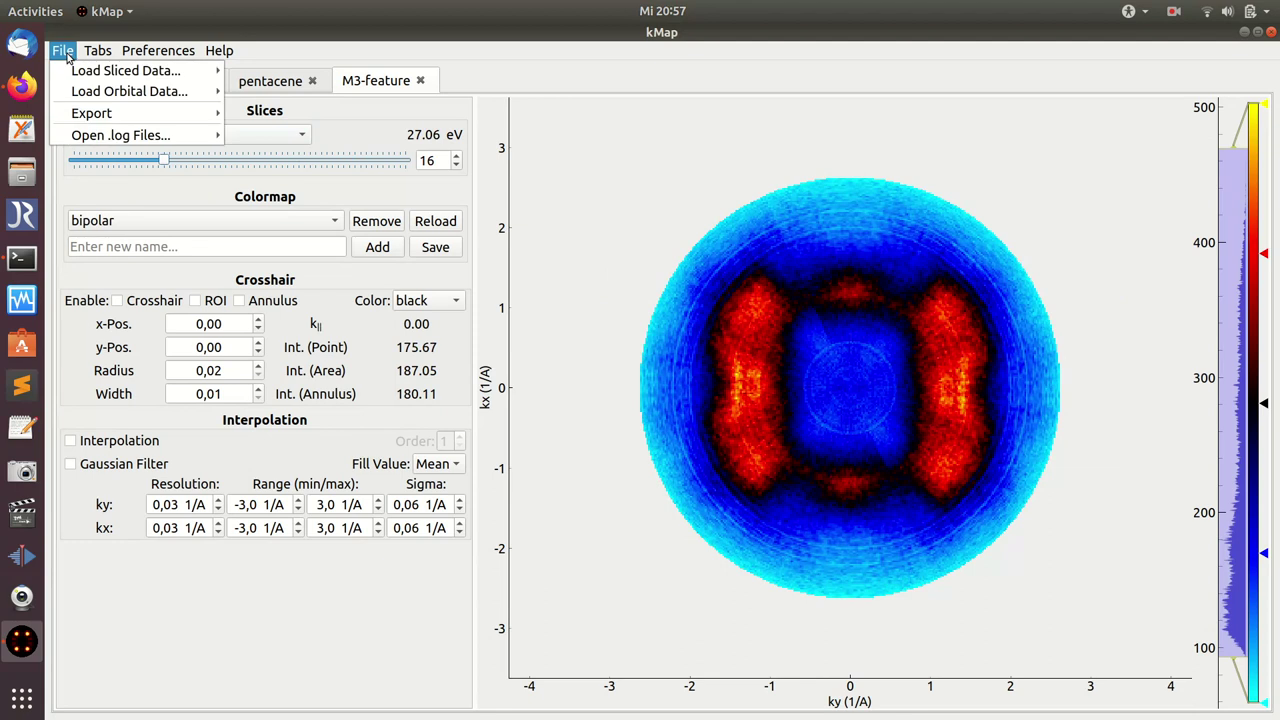
pyautogui.moveTo(75, 70)
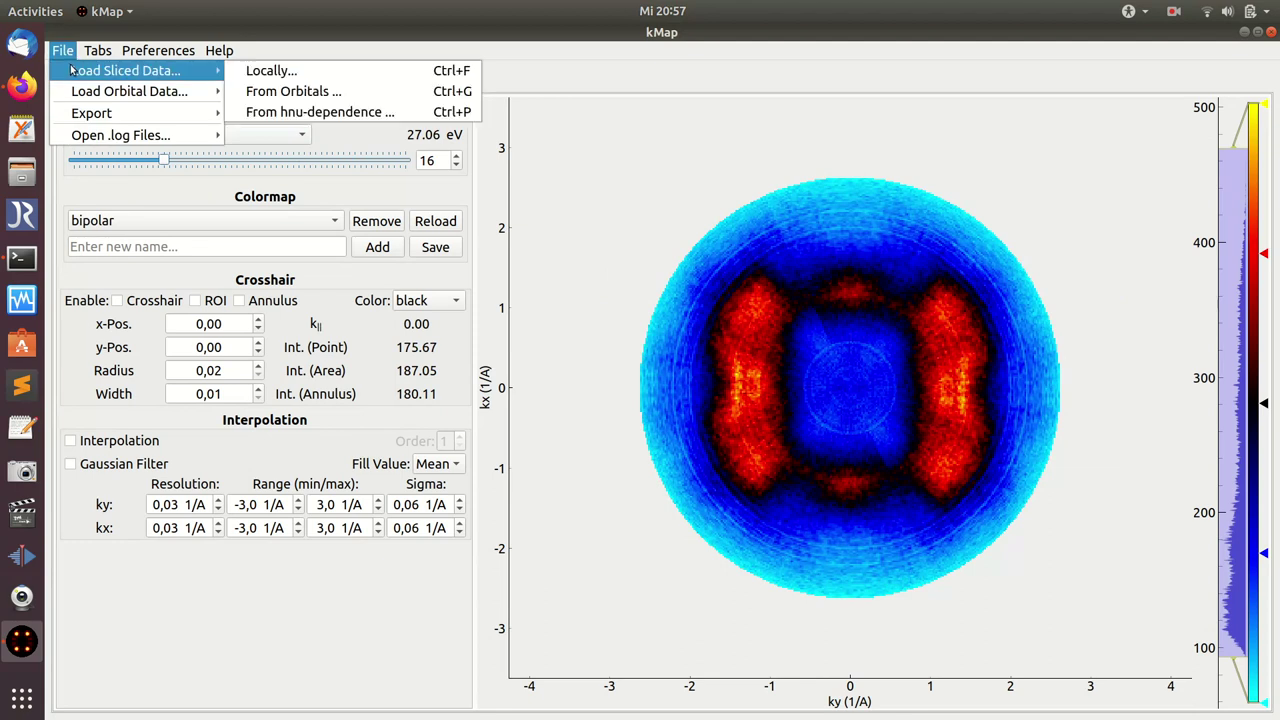
pyautogui.click(288, 96)
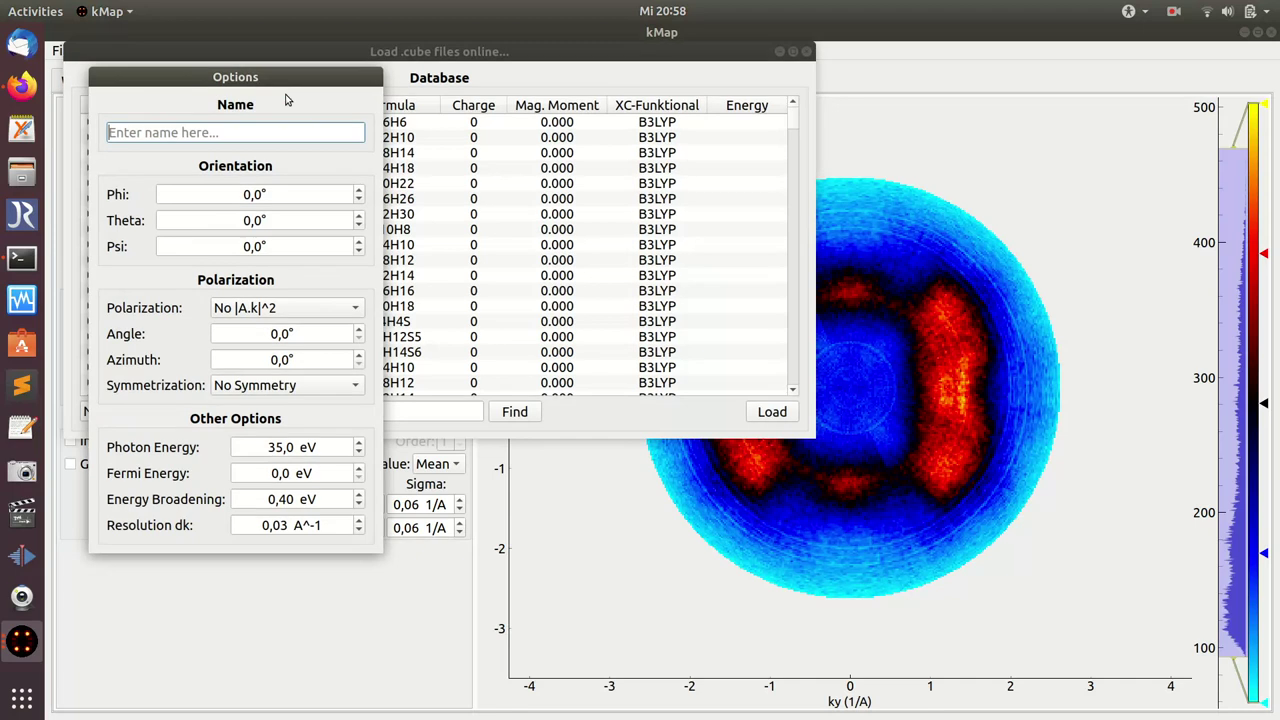
# - Move the Options panel aside and enlarge the database molecule list
pyautogui.moveTo(262, 77); pyautogui.dragTo(1040, 71)
pyautogui.moveTo(815, 437); pyautogui.dragTo(830, 524)
pyautogui.scroll(-3, 812, 132)
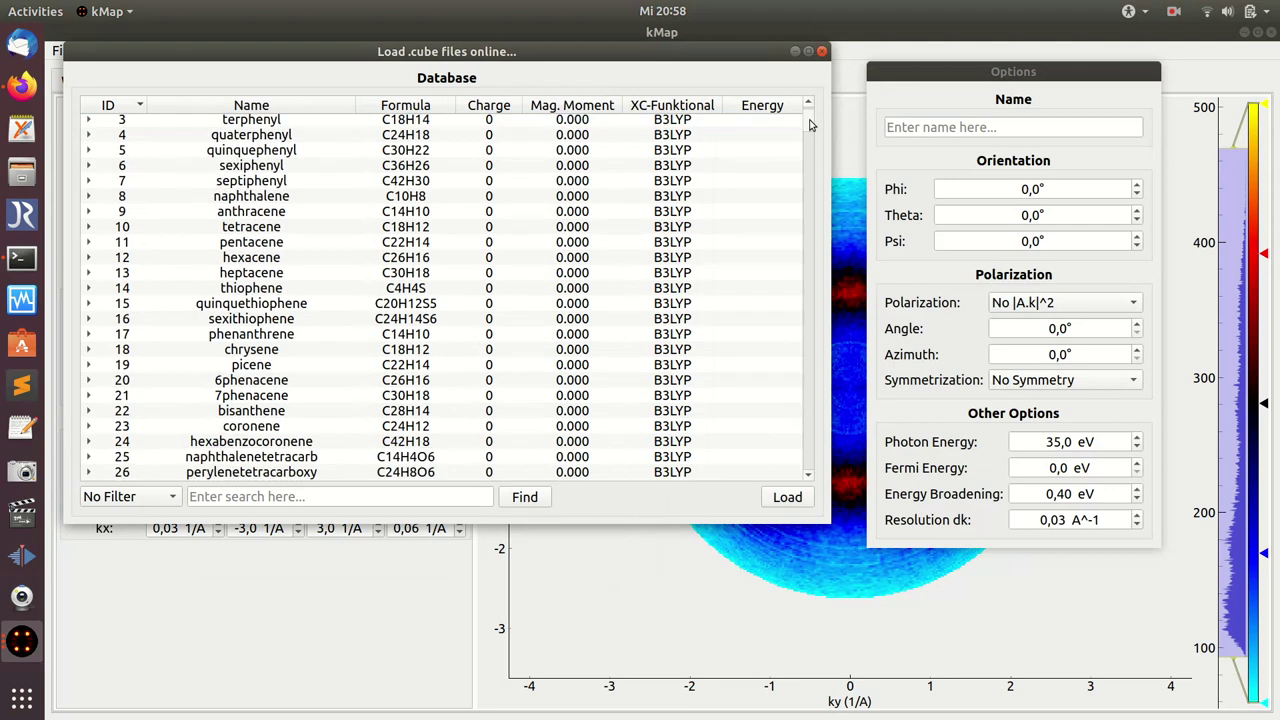
pyautogui.moveTo(812, 132); pyautogui.dragTo(790, 114)
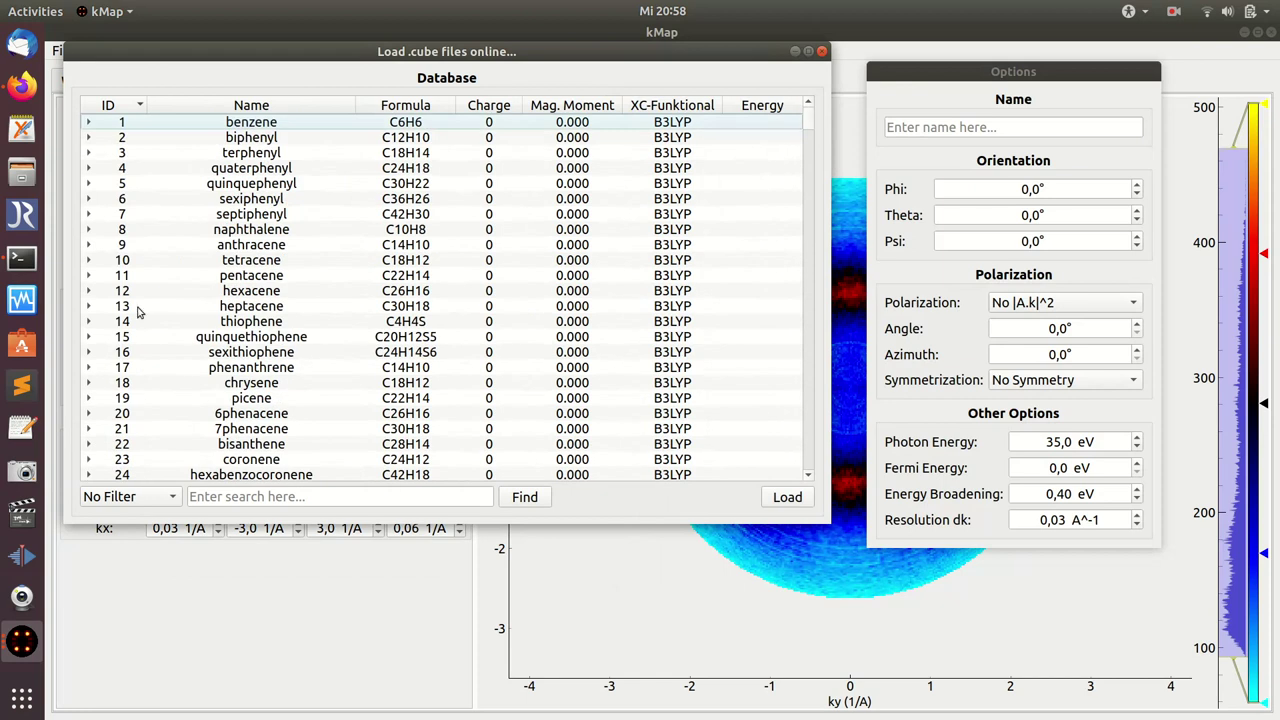
# - Select the pentacene orbitals 5A HOMO-6 through 5A HOMO
pyautogui.click(88, 275)
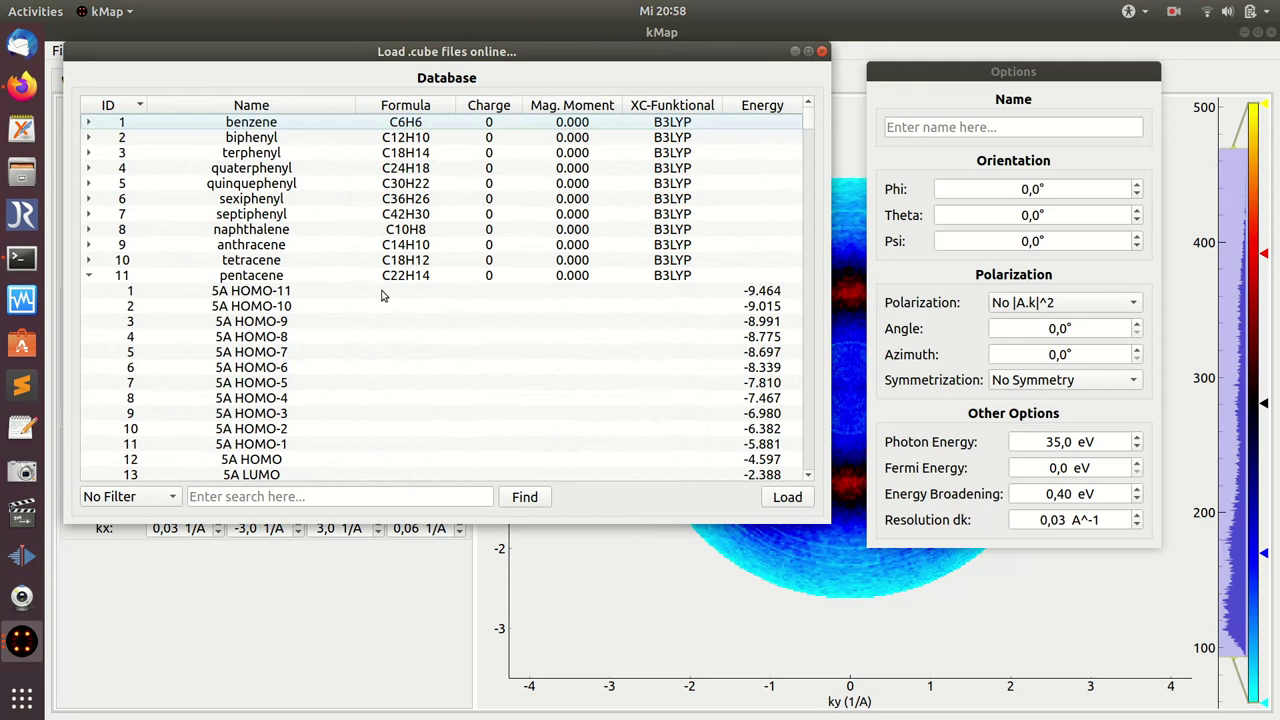
pyautogui.scroll(-3, 388, 298)
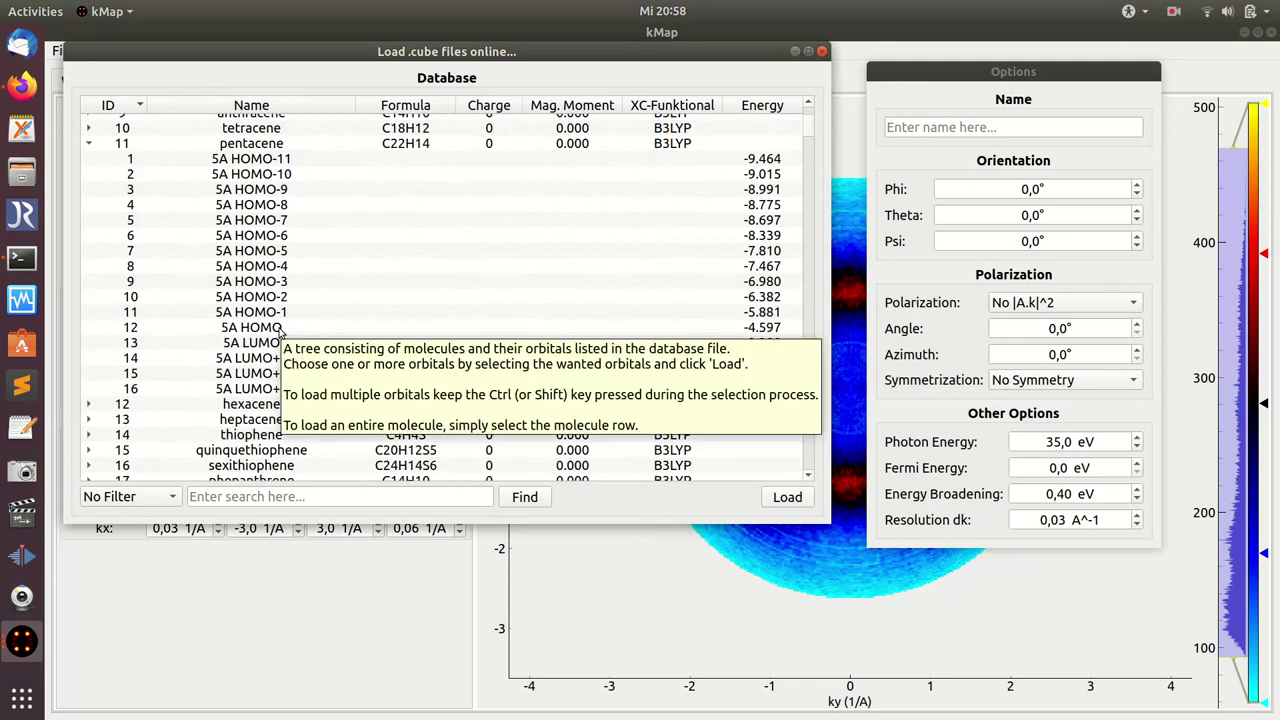
pyautogui.click(283, 328)
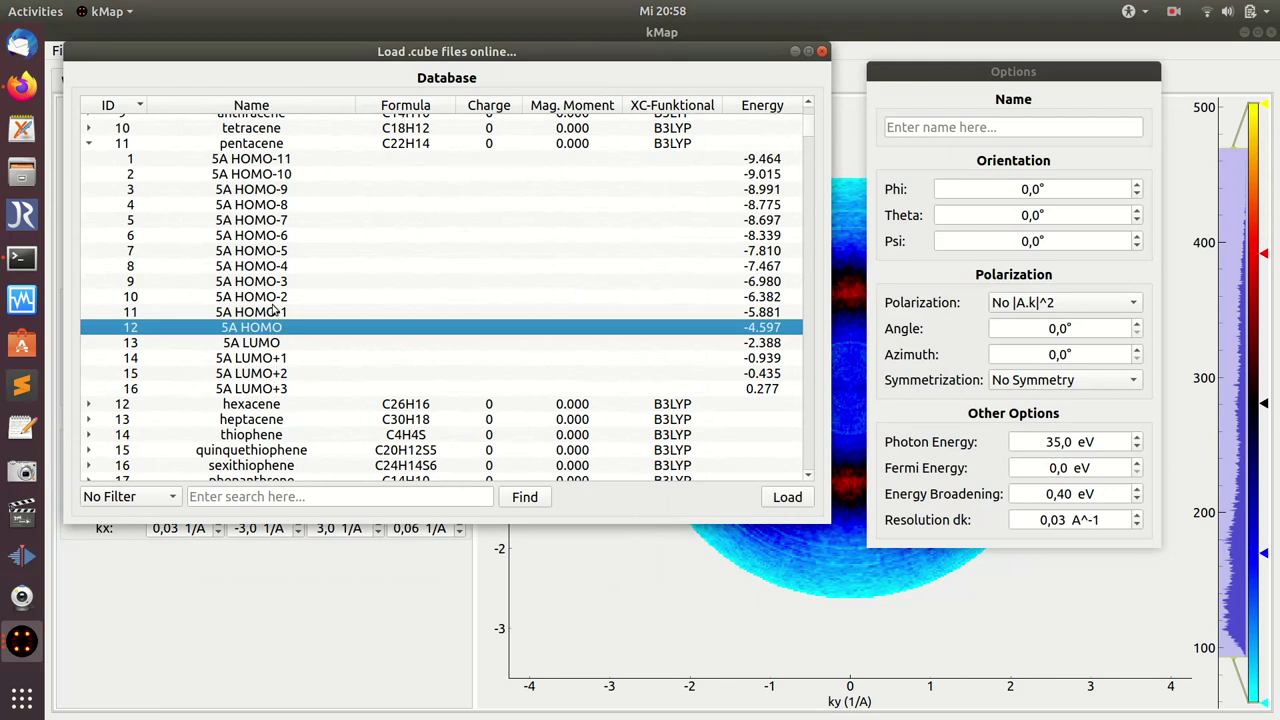
pyautogui.keyDown('shift'); pyautogui.click(284, 236); pyautogui.keyUp('shift')
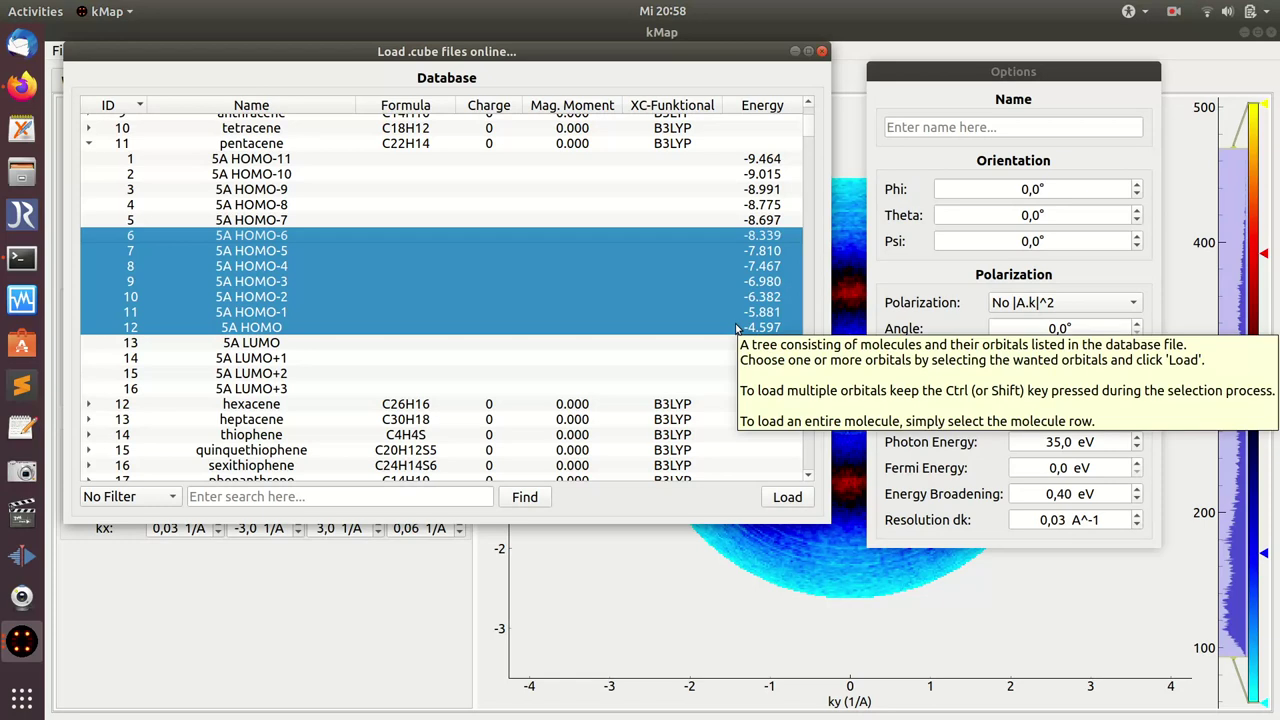
# - Set the orientation to Phi 90, Theta 20, Psi 90
pyautogui.click(1026, 189)
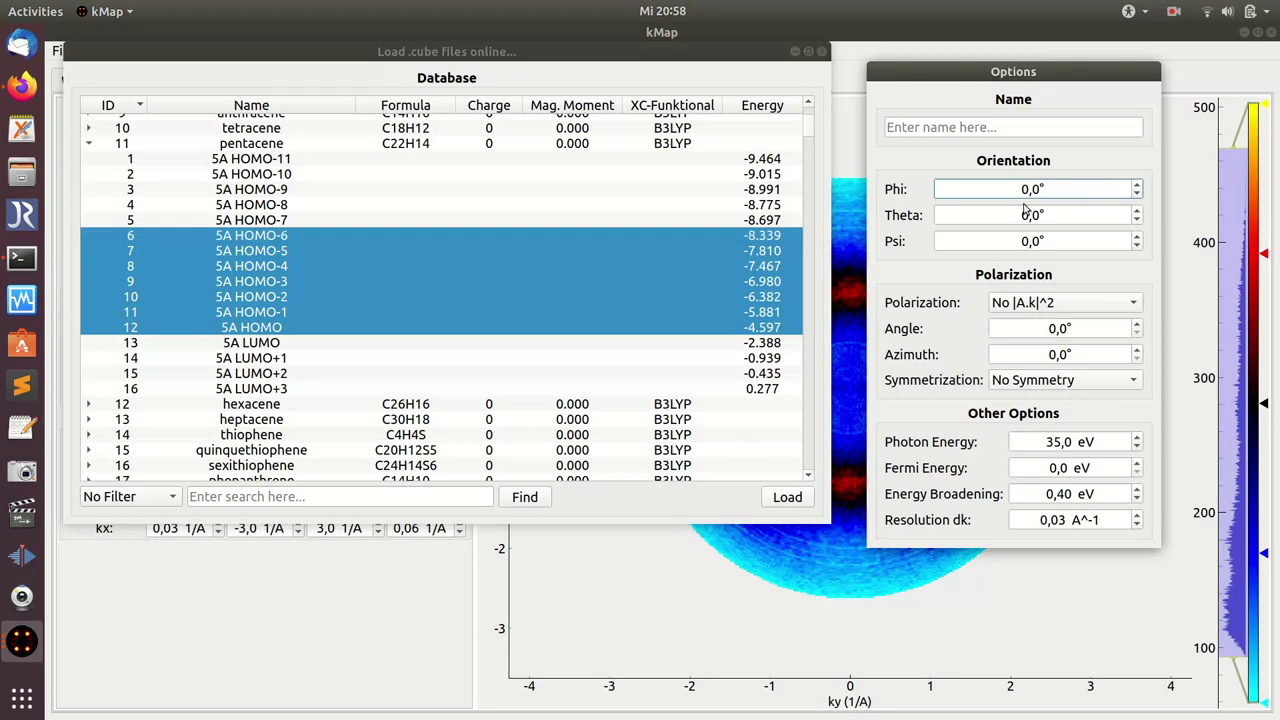
pyautogui.write('9')
pyautogui.click(1024, 214)
pyautogui.write('2')
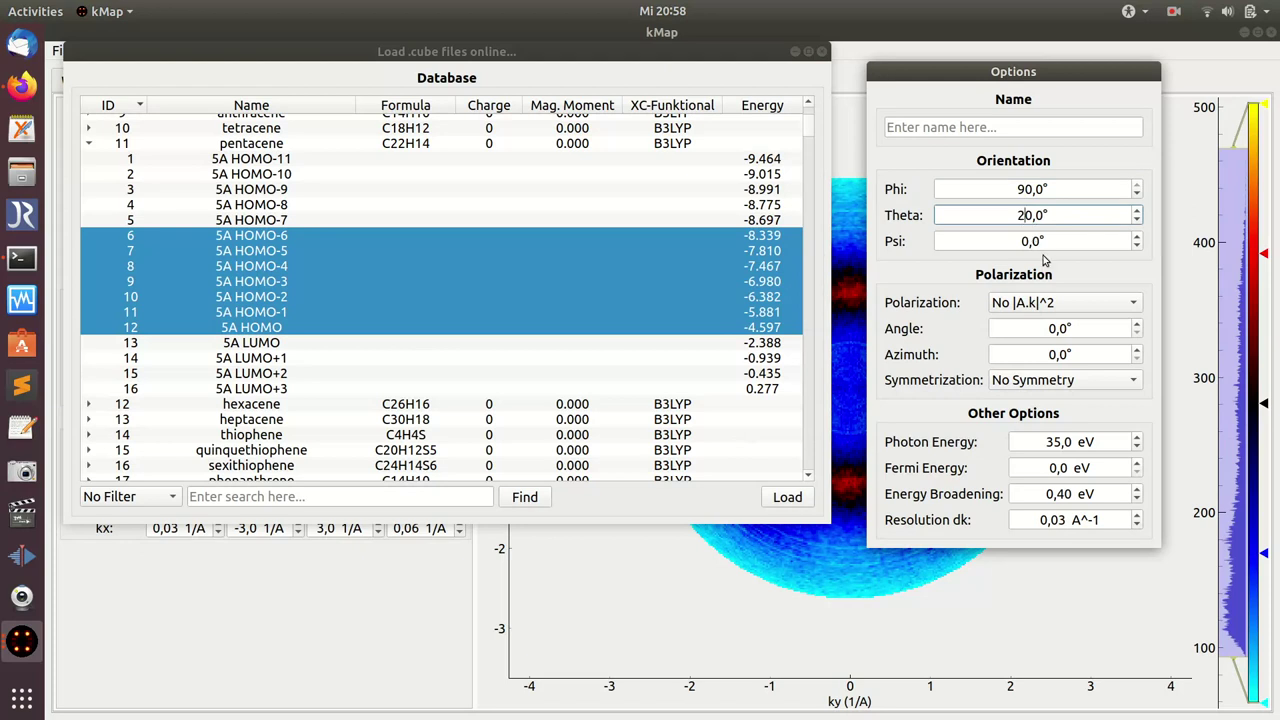
pyautogui.click(1024, 241)
pyautogui.write('9')
# - Choose Toroid (p-pol) polarization, 2-Fold symmetrization and 0,10 eV energy broadening
pyautogui.click(1081, 310)
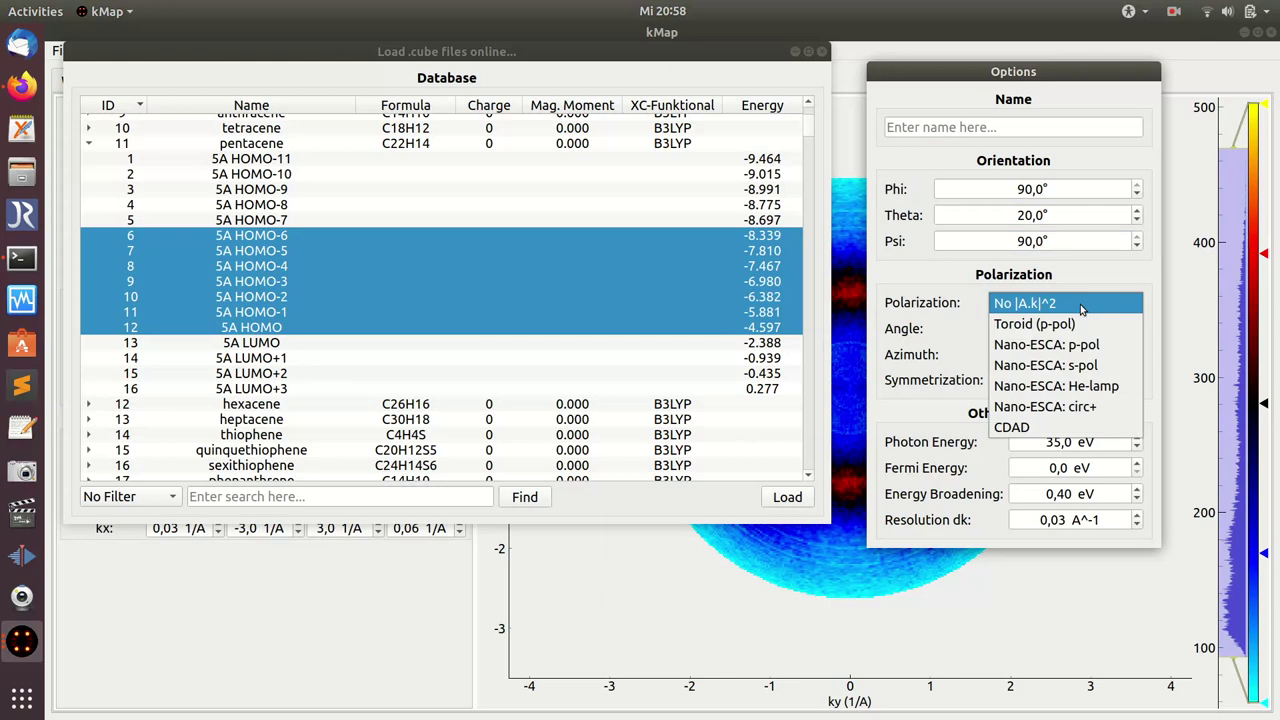
pyautogui.click(1081, 324)
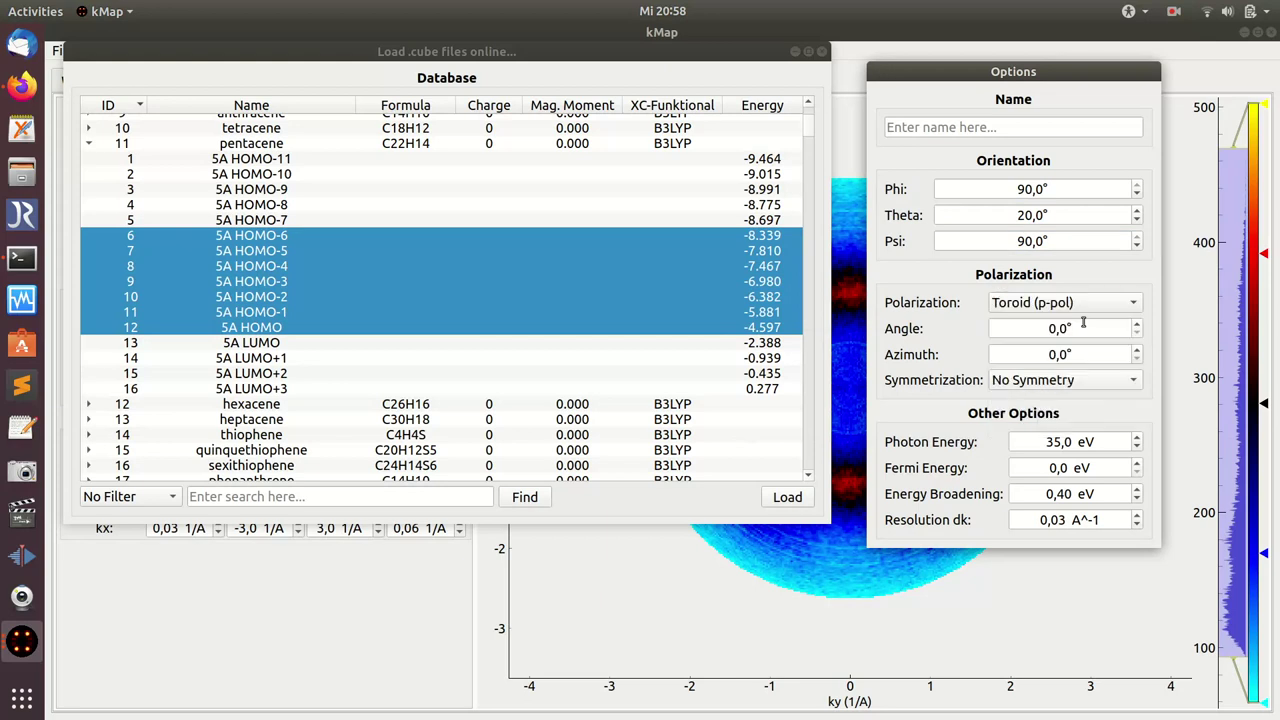
pyautogui.click(1072, 382)
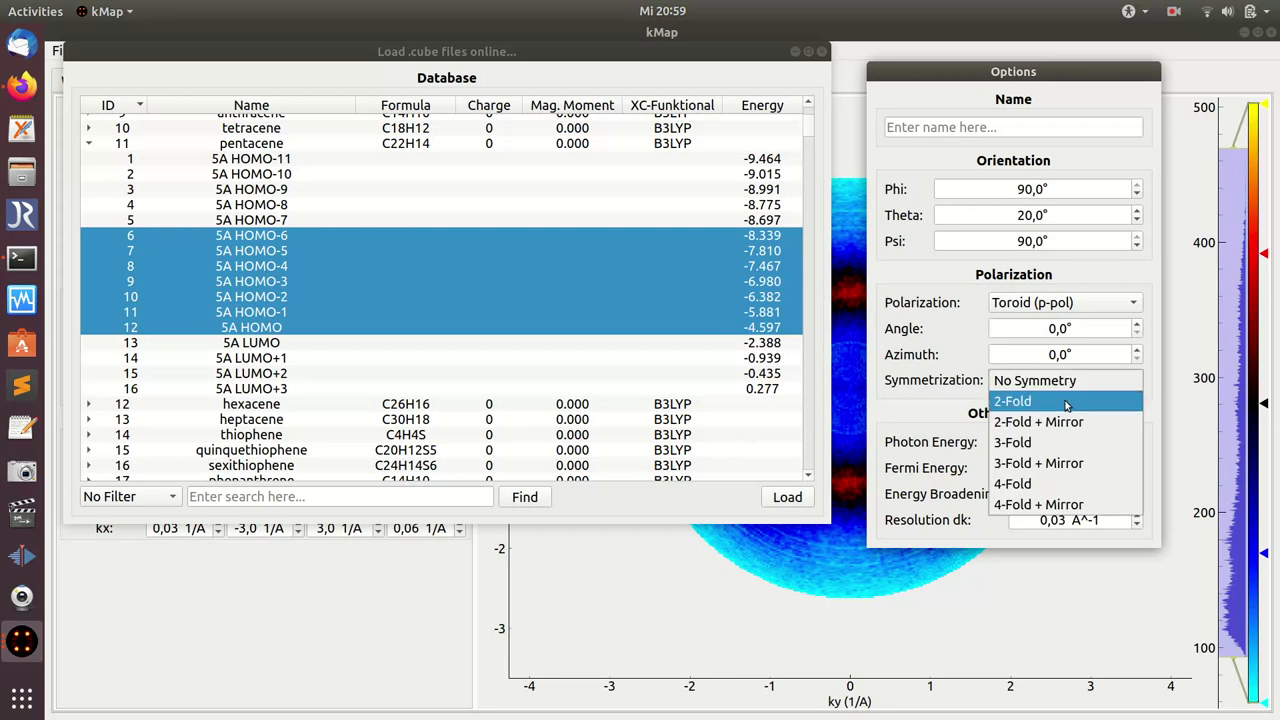
pyautogui.click(1066, 402)
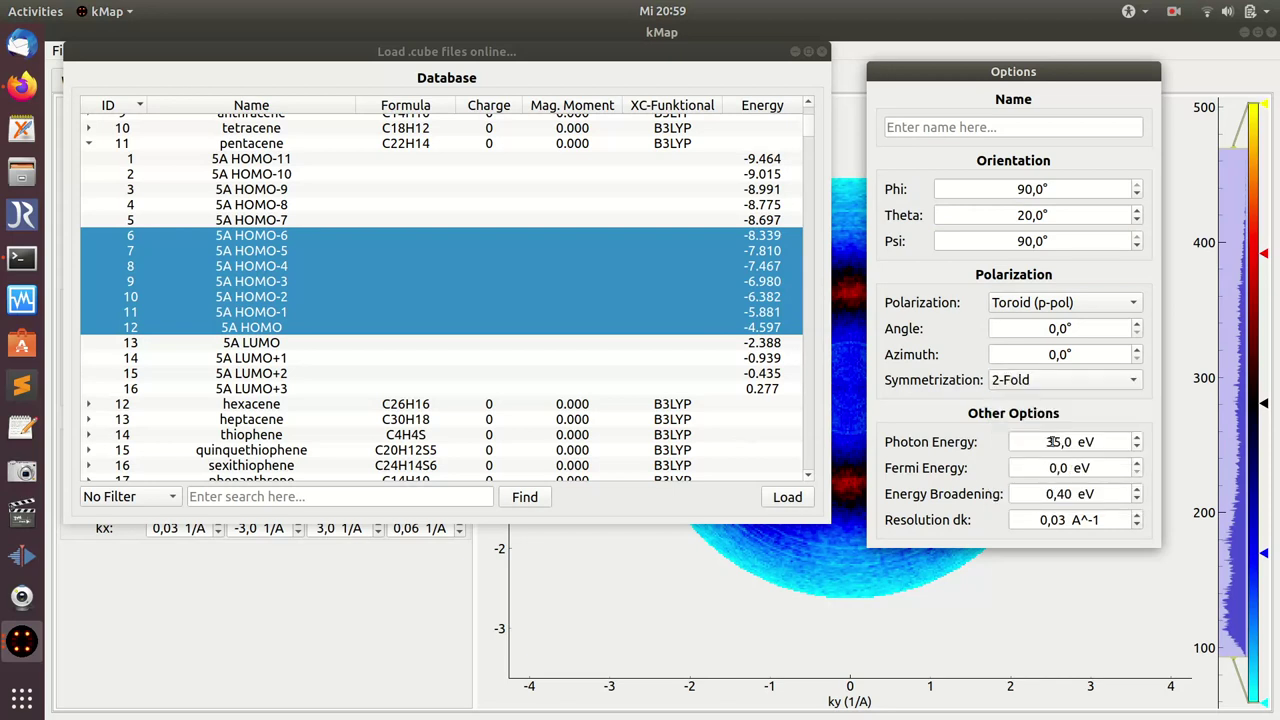
pyautogui.click(1058, 494)
pyautogui.write('1')
pyautogui.press('Tab')
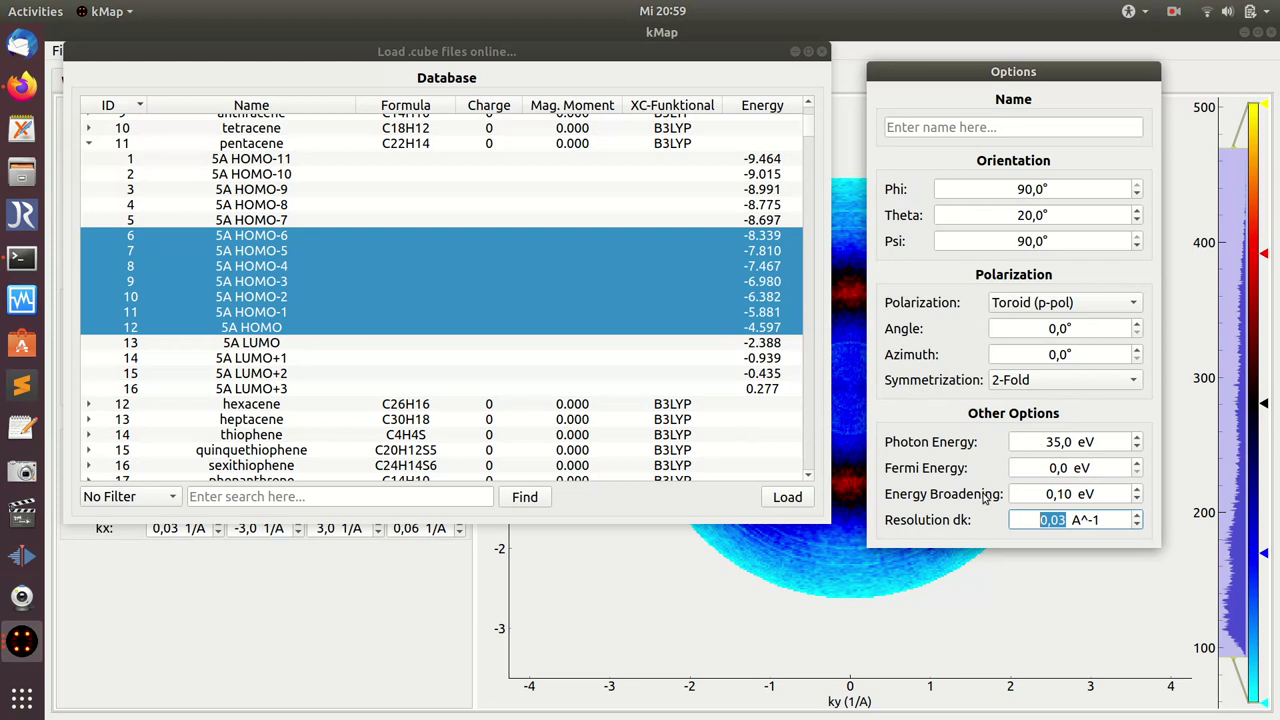
# - Set resolution dk to 0,02 and name the dataset 5A-tilted
pyautogui.click(1066, 520)
pyautogui.moveTo(1066, 520); pyautogui.dragTo(1057, 520)
pyautogui.write('2')
pyautogui.press('Tab')
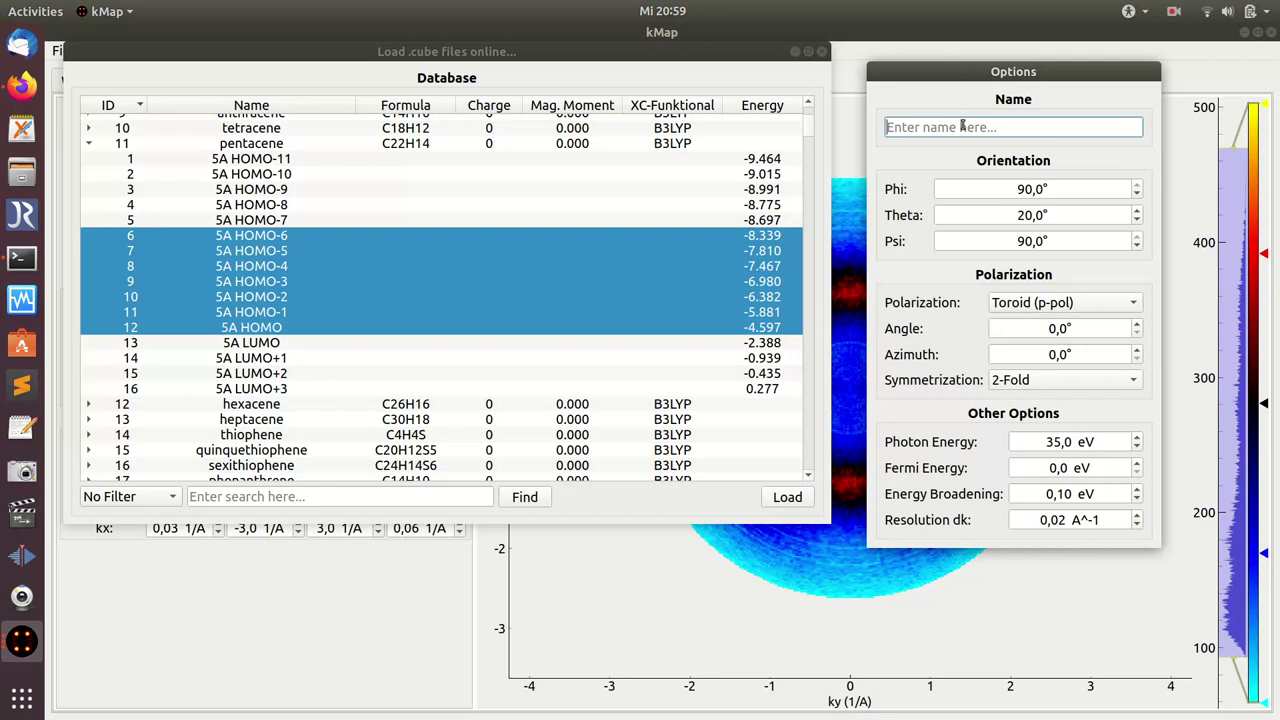
pyautogui.write('5A-tilted')
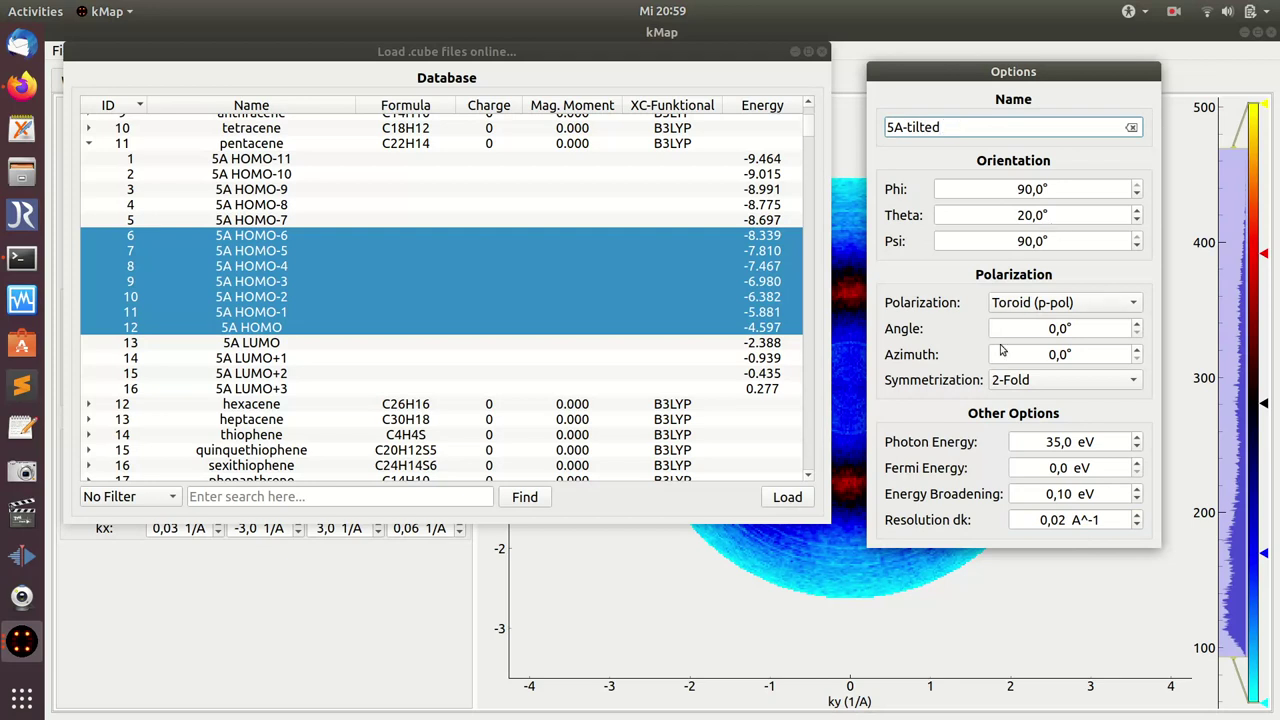
# - Load the selected pentacene orbitals as the new 5A-tilted tab
pyautogui.click(785, 498)
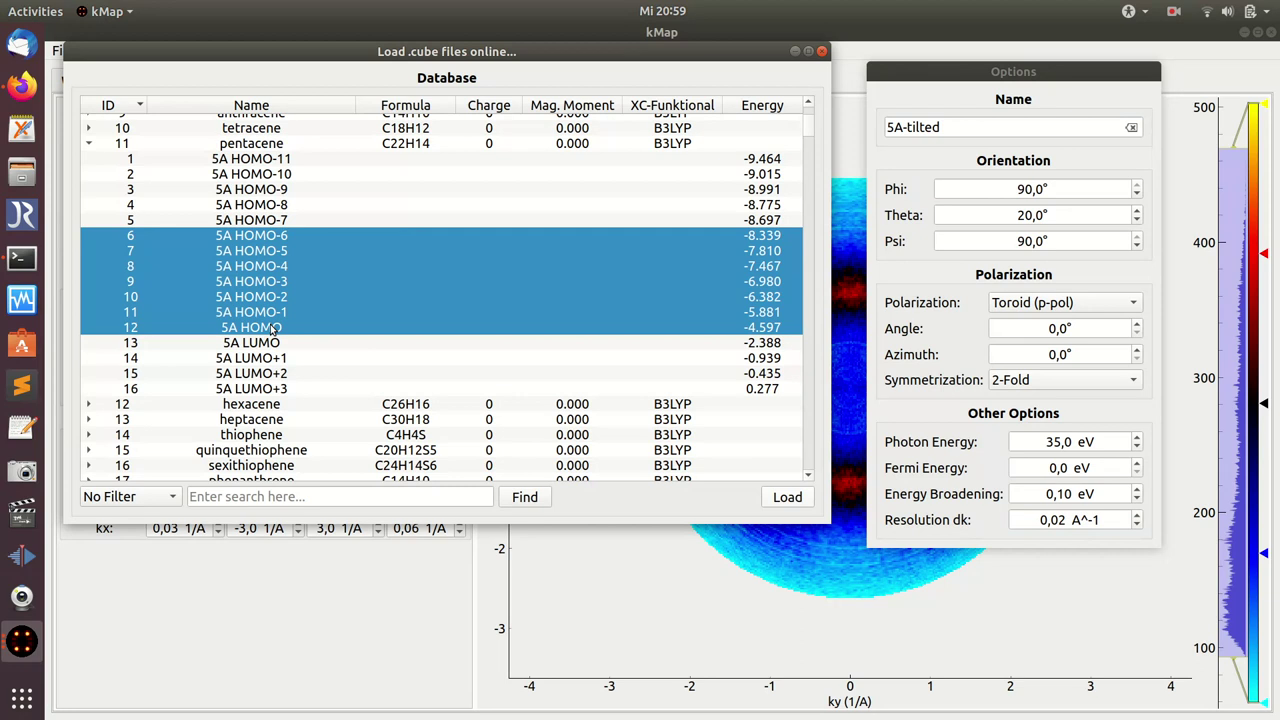
pyautogui.press('Return')
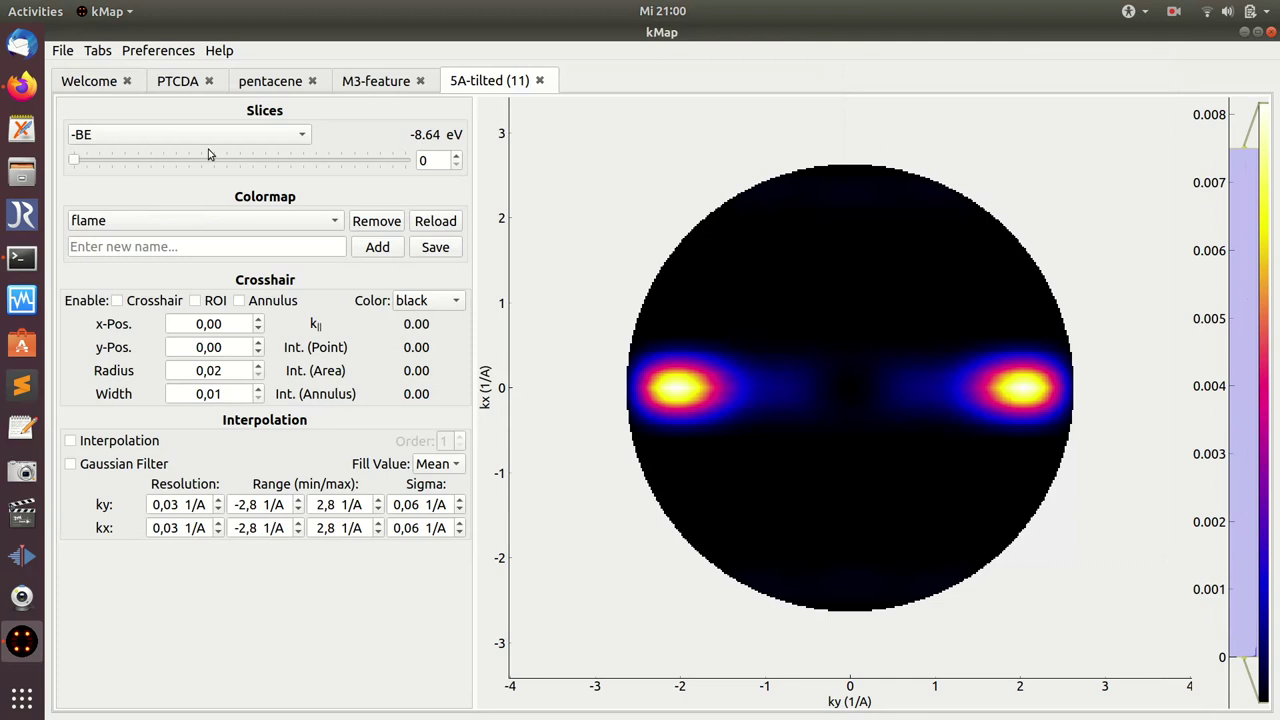
# - Read the 5A-tilted tab's metadata and move to slice 254 at -4.40 eV
pyautogui.moveTo(488, 90)
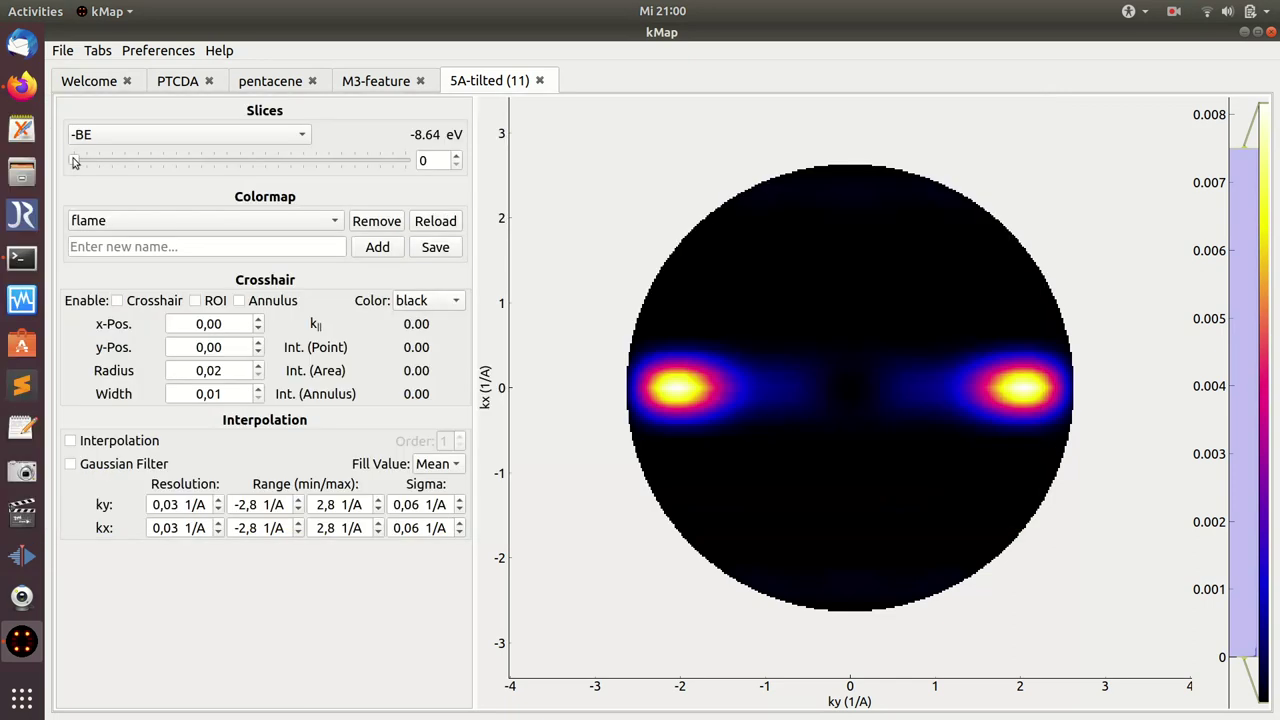
pyautogui.moveTo(74, 163); pyautogui.dragTo(211, 163)
# - Slice the 5A-tilted data along kx and move to a different kx cut
pyautogui.click(211, 140)
pyautogui.click(214, 157)
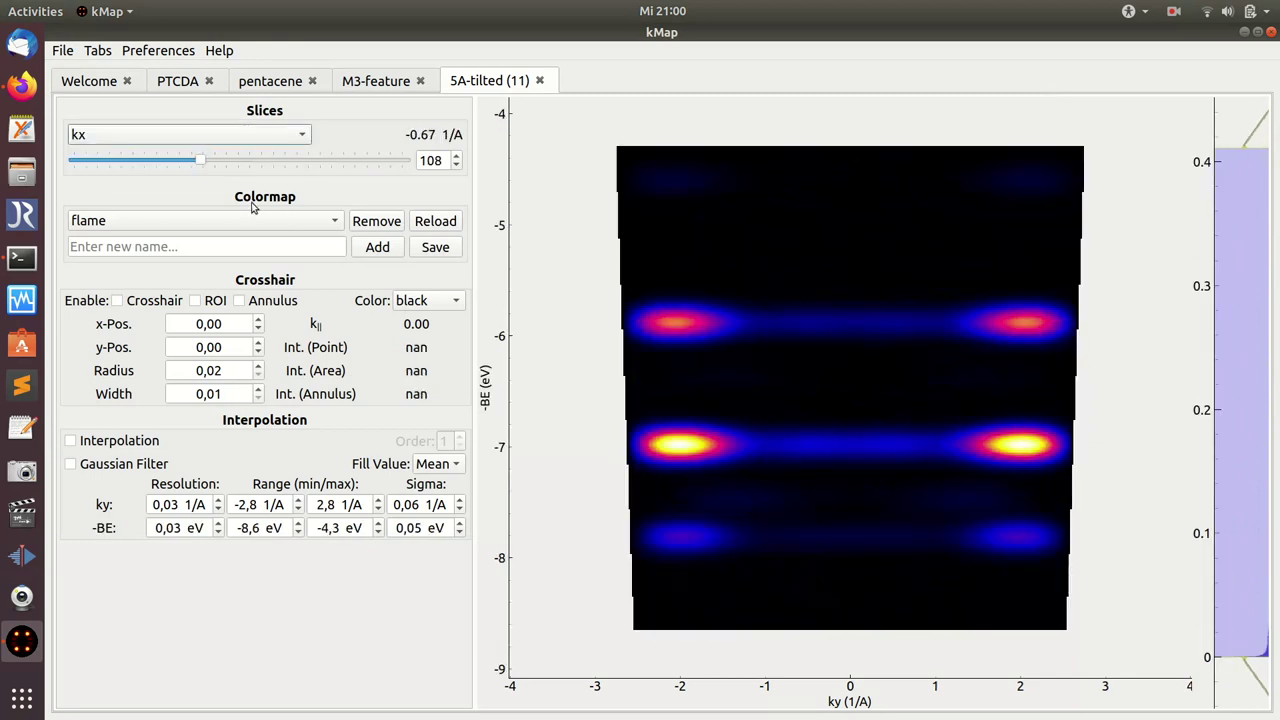
pyautogui.moveTo(203, 164); pyautogui.dragTo(266, 163)
# - Switch the slicing axis to ky and set the cut to index 112, ky = -0.59 1/A
pyautogui.click(214, 134)
pyautogui.click(215, 154)
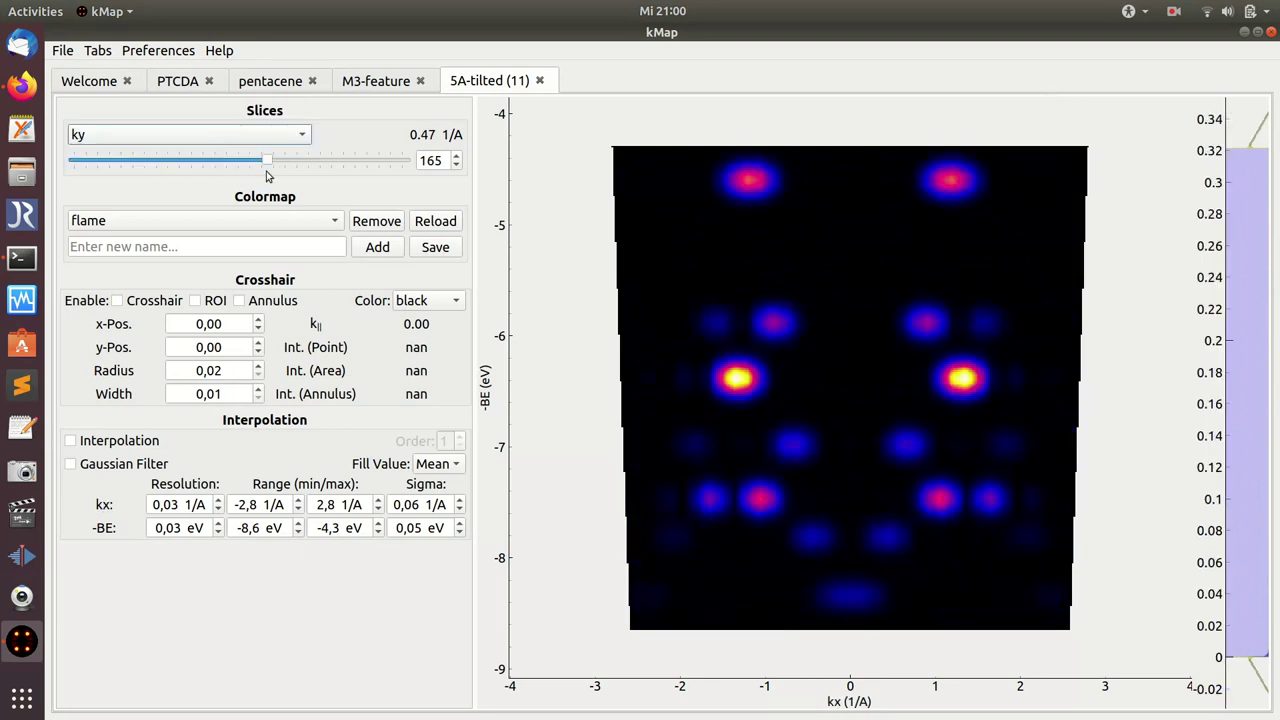
pyautogui.moveTo(268, 164); pyautogui.dragTo(206, 164)
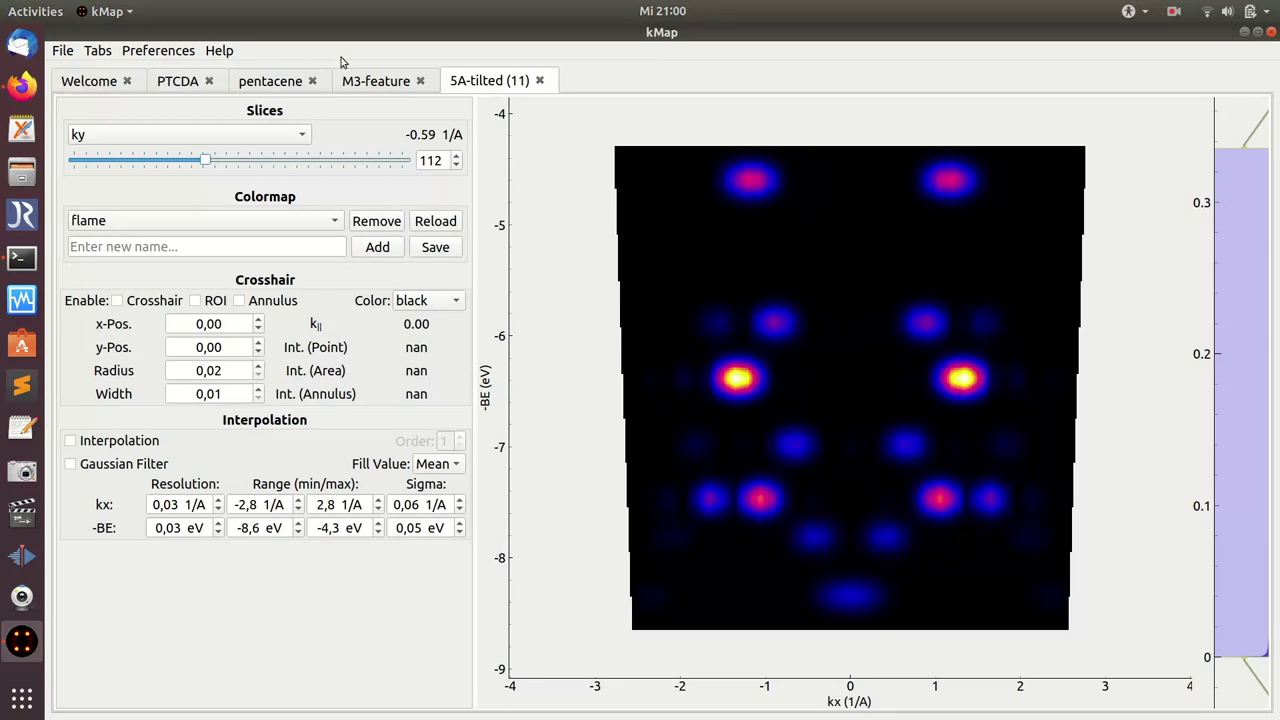
# - Compare the M3-feature and 5A-tilted data tabs, ending on the 5A-tilted data
pyautogui.click(366, 84)
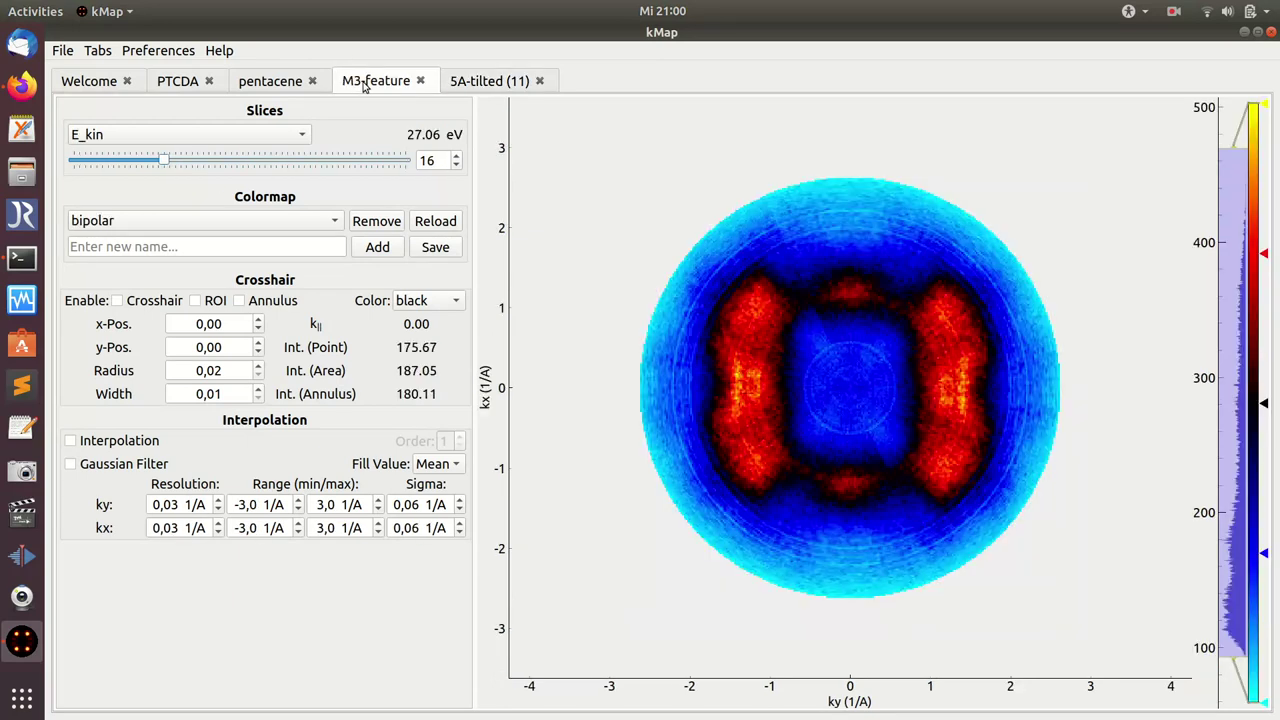
pyautogui.click(480, 83)
pyautogui.scroll(1, 483, 86)
pyautogui.click(487, 86)
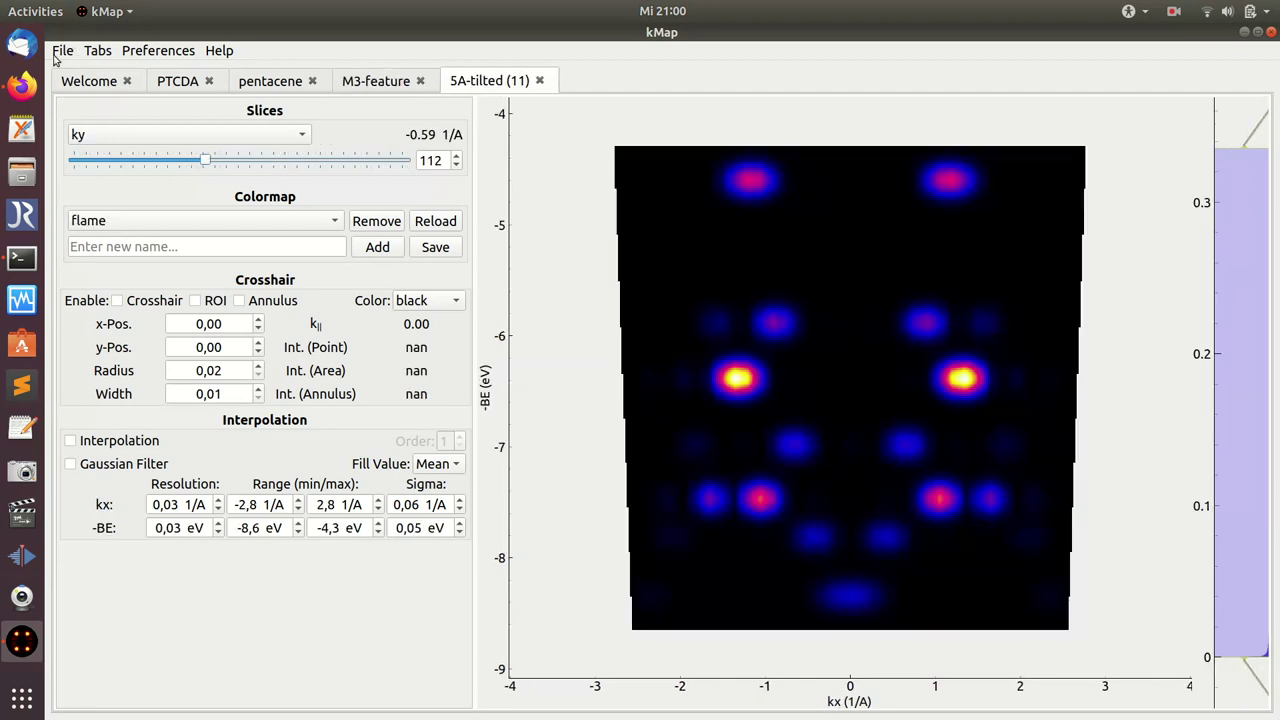
# - Load sliced data from hnu-dependence and place the options panel beside the orbital database
pyautogui.moveTo(88, 91)
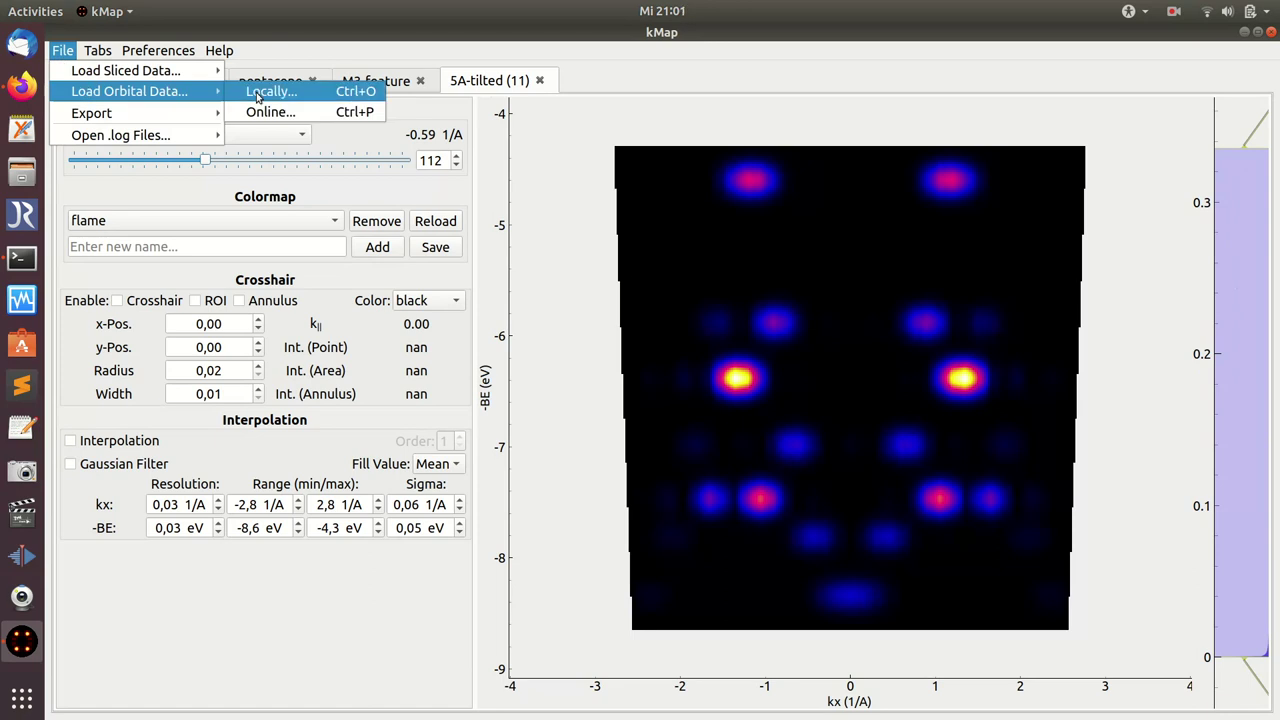
pyautogui.moveTo(130, 70)
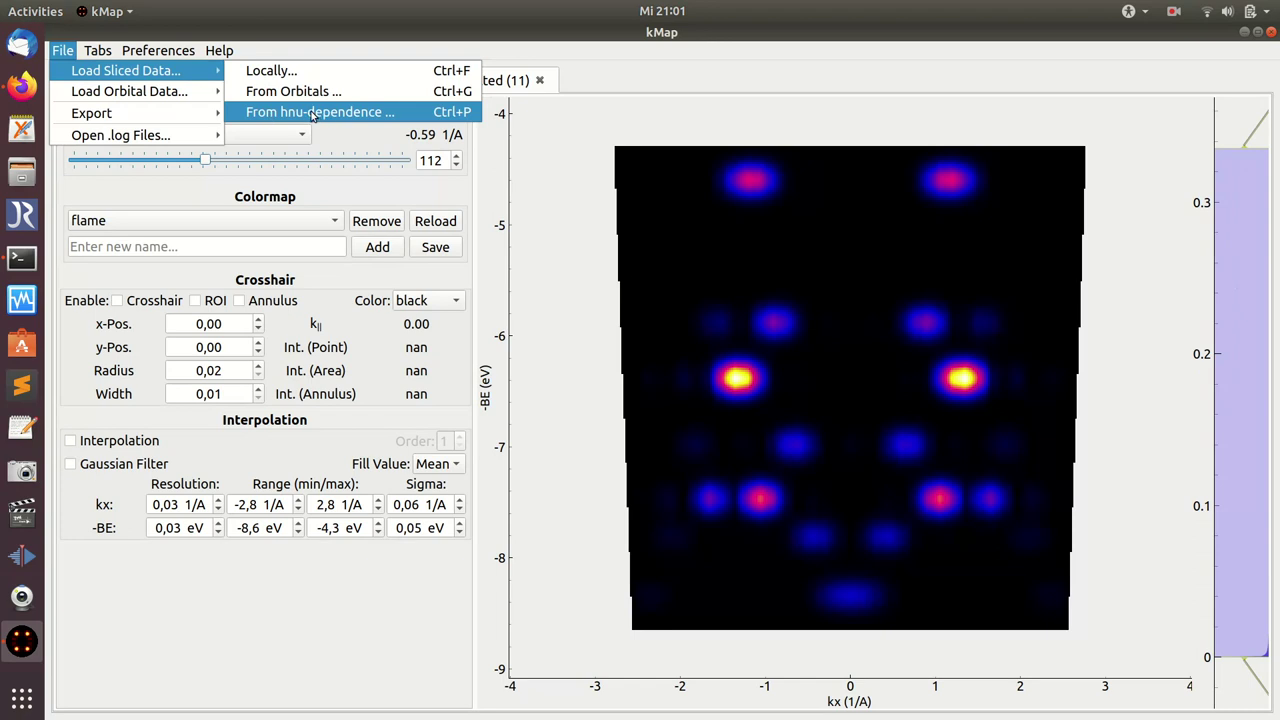
pyautogui.click(312, 113)
pyautogui.moveTo(280, 84); pyautogui.dragTo(1091, 77)
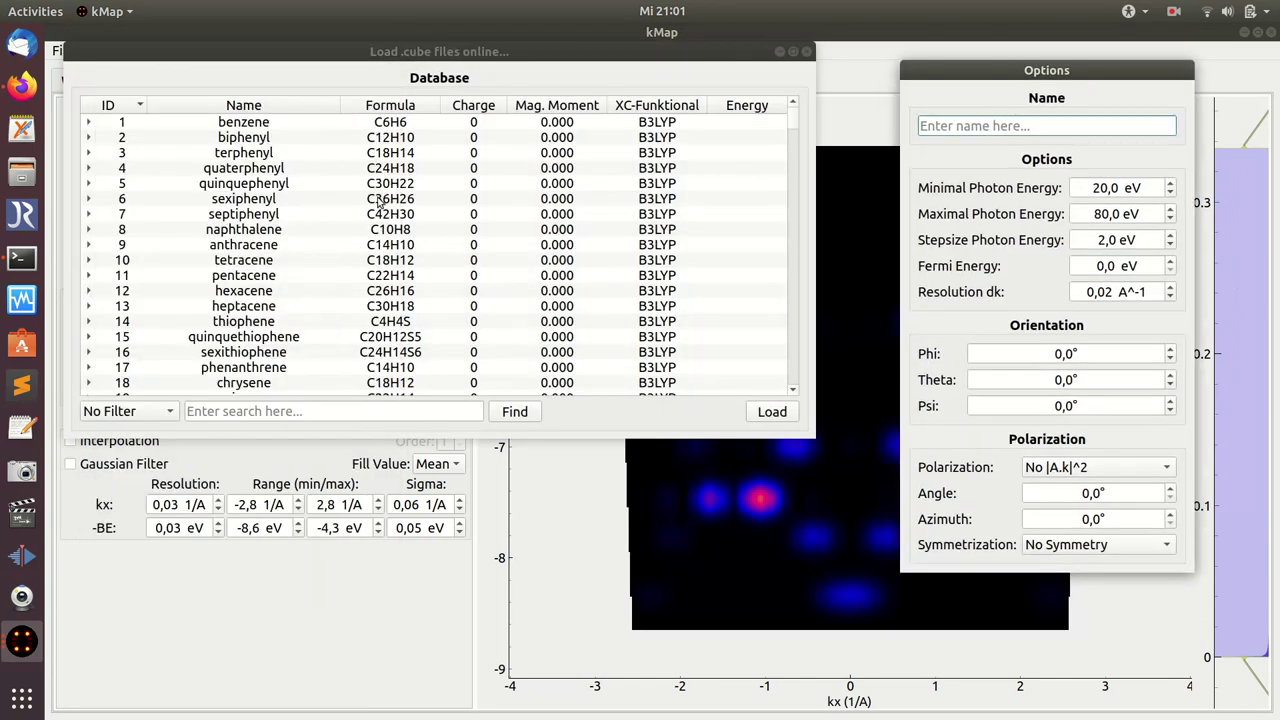
# - Select the pentacene 5A HOMO orbital from the database list
pyautogui.click(89, 275)
pyautogui.scroll(-2, 308, 258)
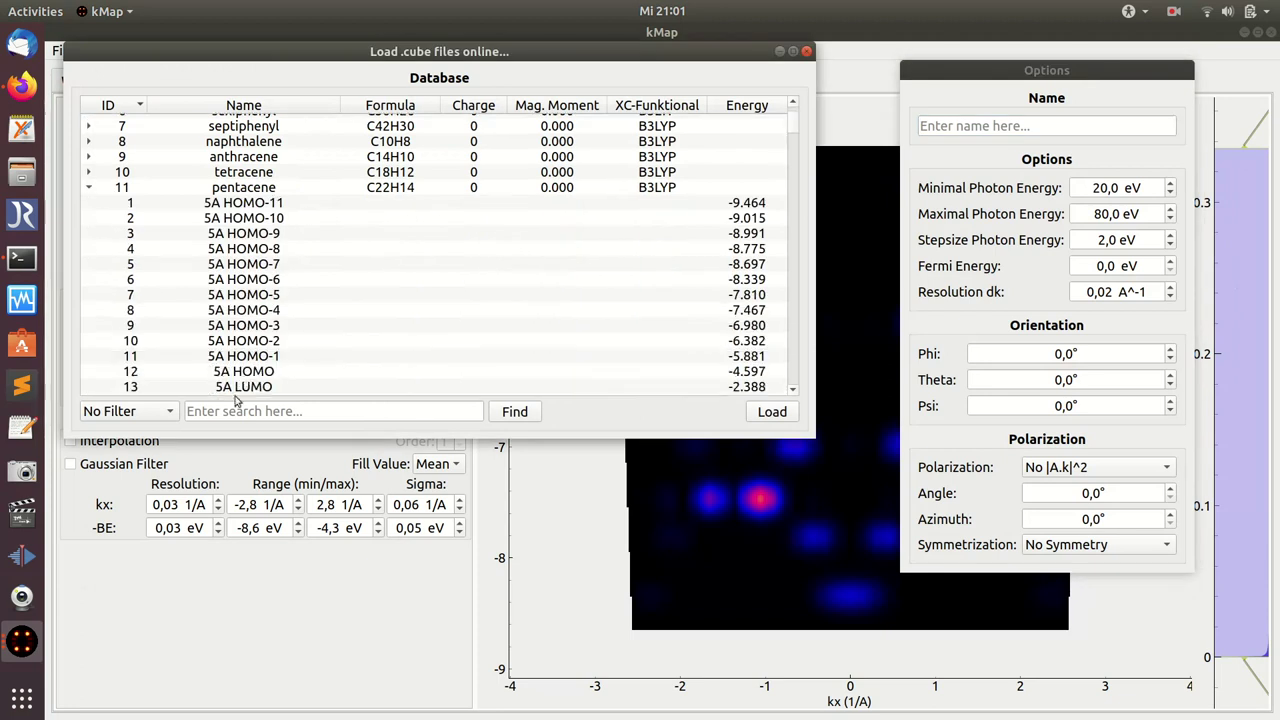
pyautogui.click(250, 372)
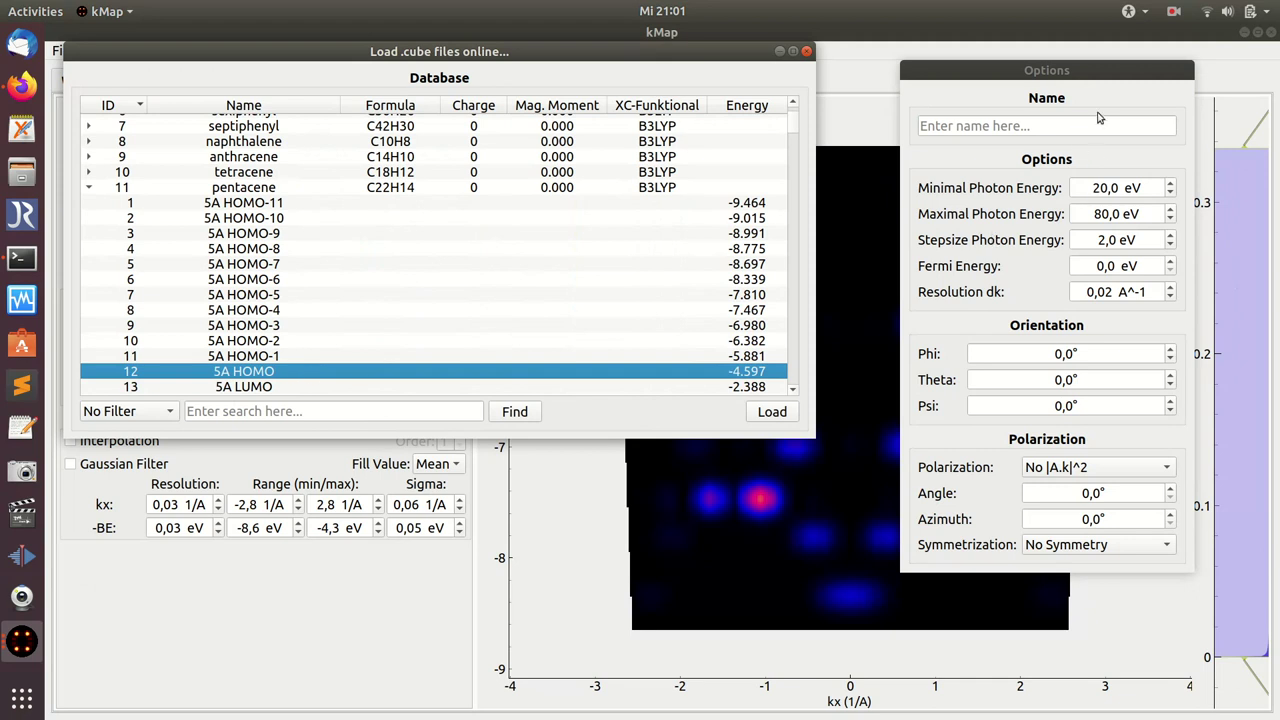
# - Name the scan '5A-photon energy' and set the photon-energy step size to 1,0 eV
pyautogui.click(1025, 126)
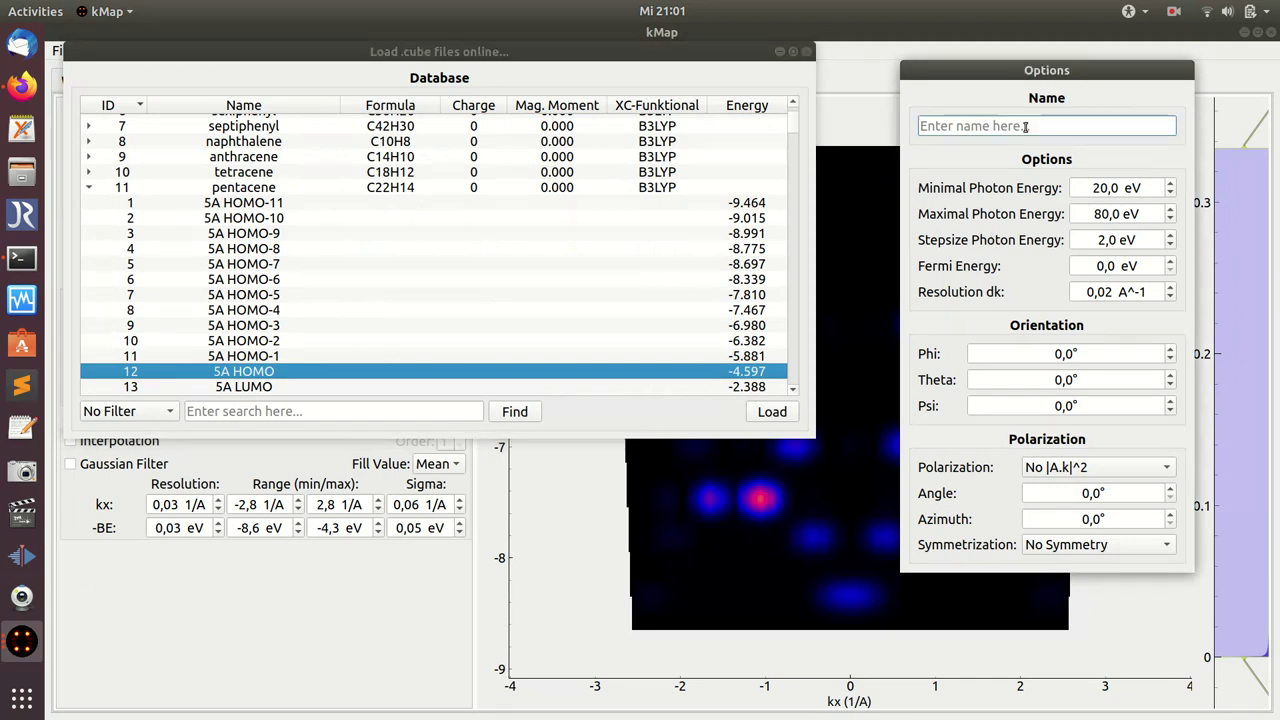
pyautogui.write('5A-')
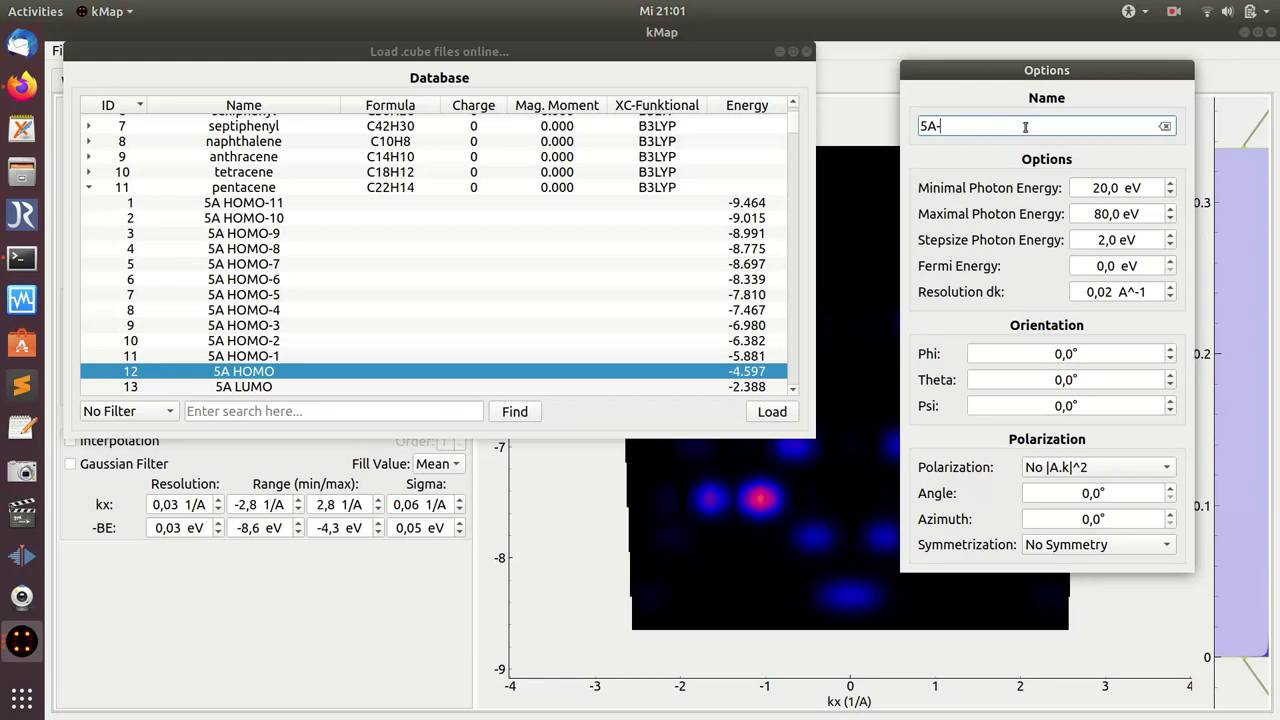
pyautogui.write('photon energy')
pyautogui.moveTo(1108, 240); pyautogui.dragTo(1101, 240)
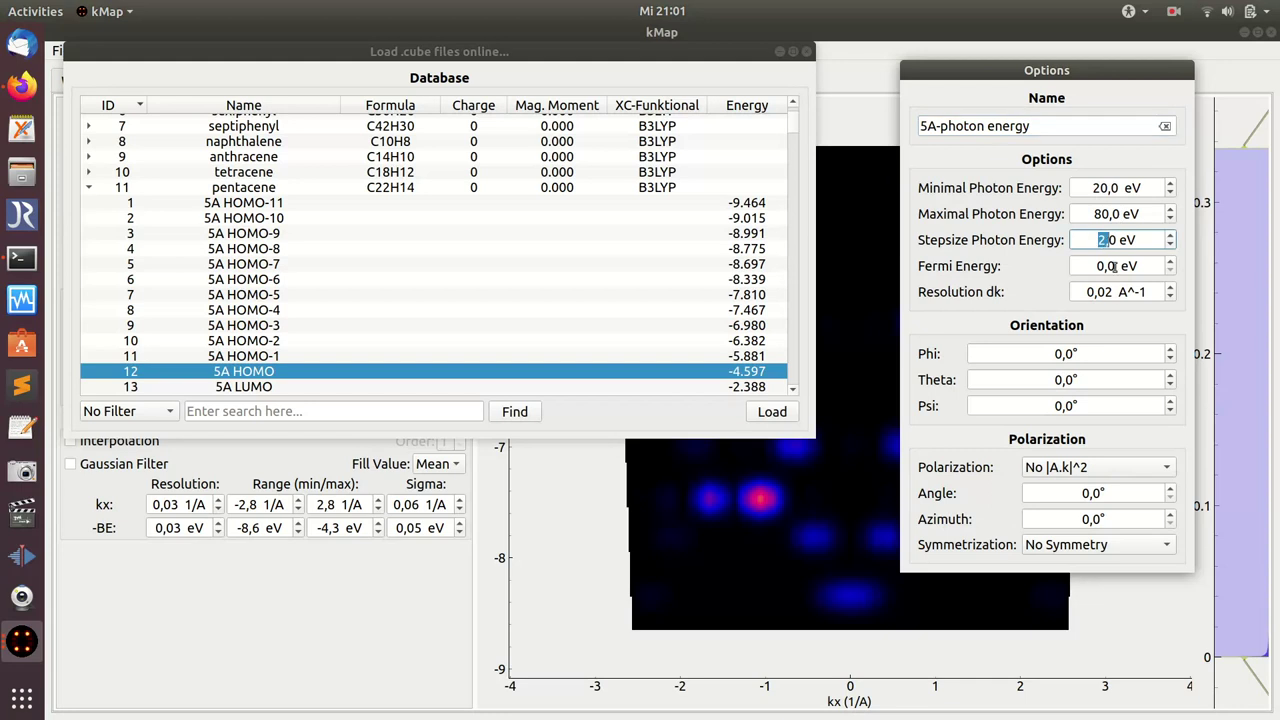
pyautogui.write('1')
pyautogui.press('Tab')
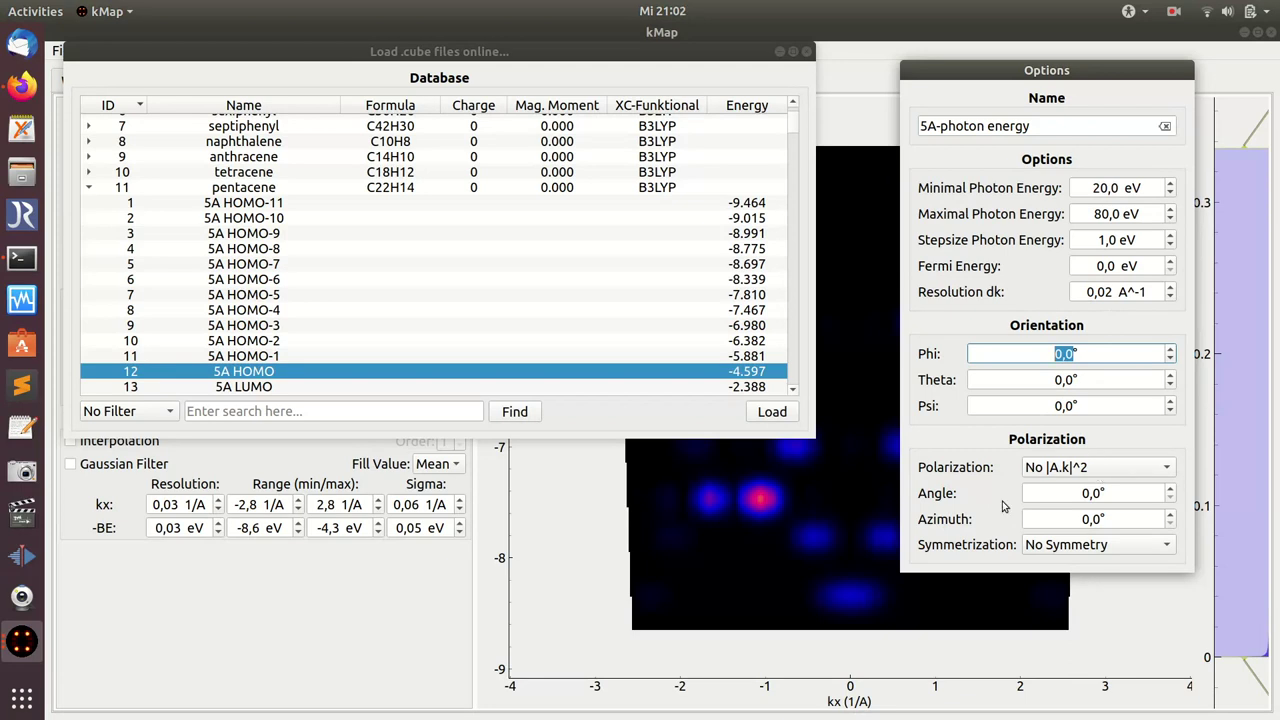
# - Load the pentacene HOMO photon-energy scan into a new 5A-photon energy tab
pyautogui.click(774, 414)
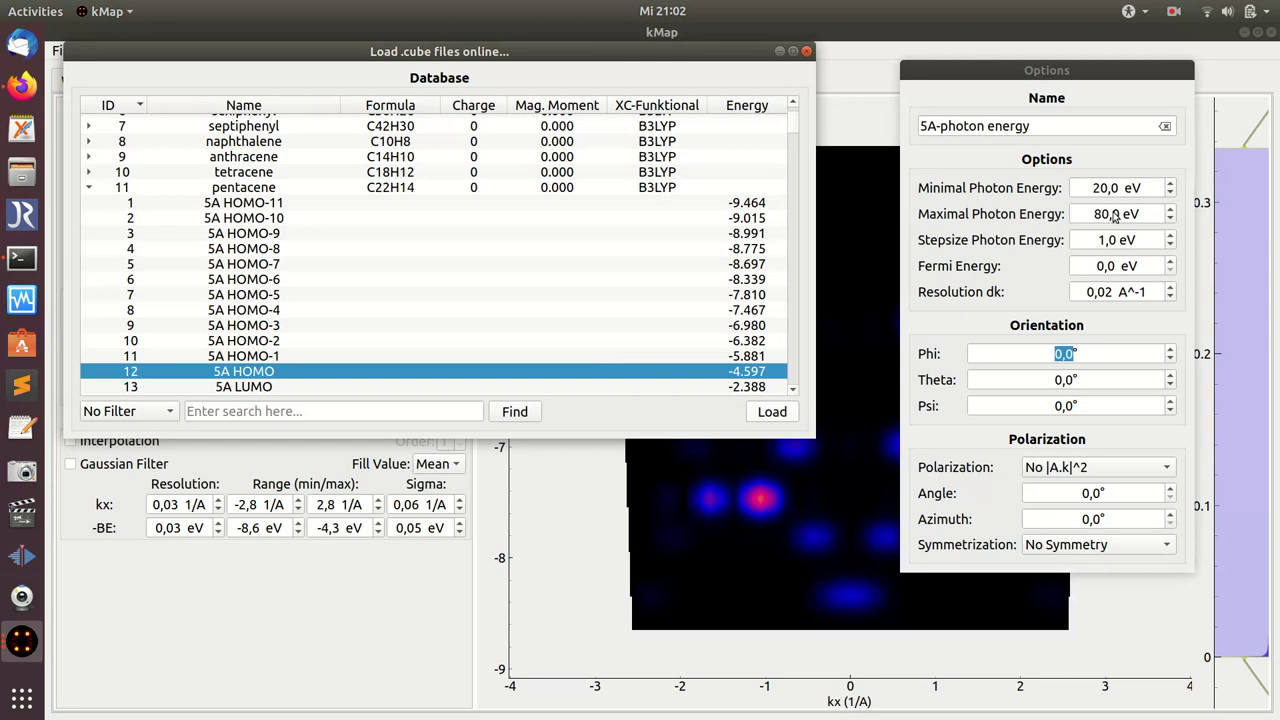
pyautogui.press('Return')
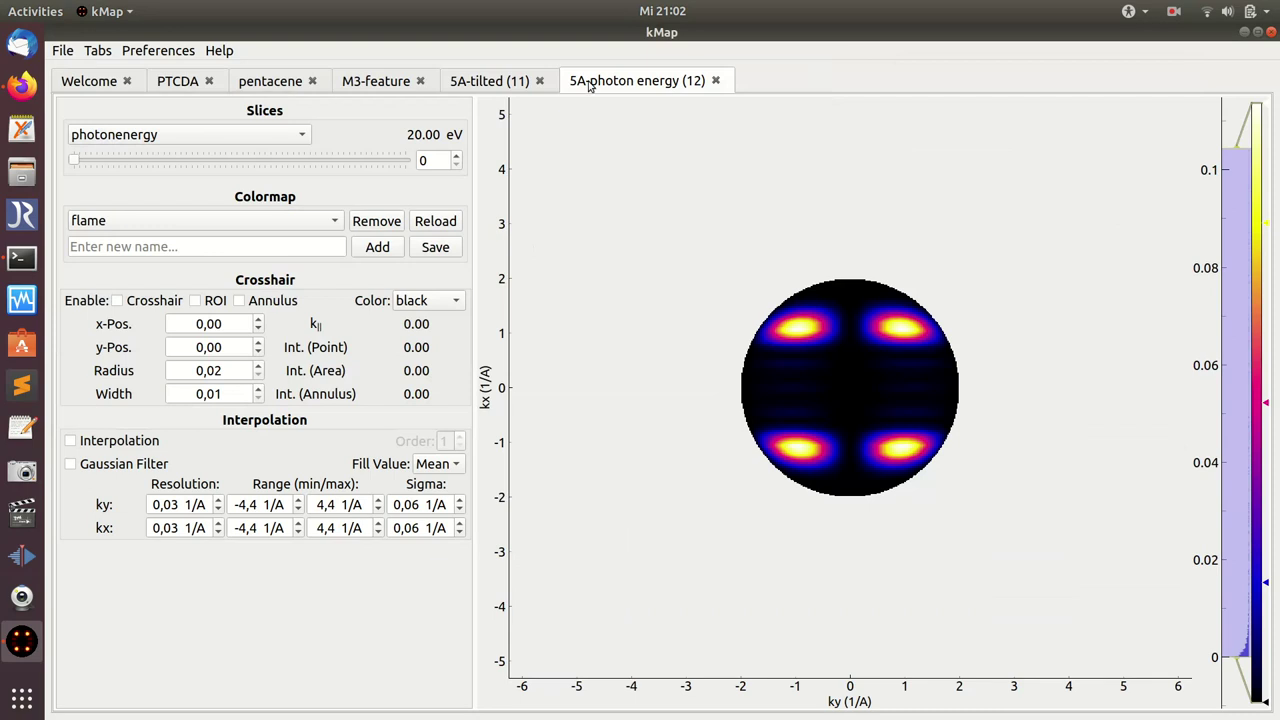
# - Check the 5A-photon energy tab's metadata, then step to slice 33 at 53.56 eV
pyautogui.moveTo(589, 86)
pyautogui.moveTo(78, 165); pyautogui.dragTo(266, 168)
# - Slice the HOMO scan along kx and set the cut to index 139, kx = -1.63 1/A
pyautogui.click(243, 135)
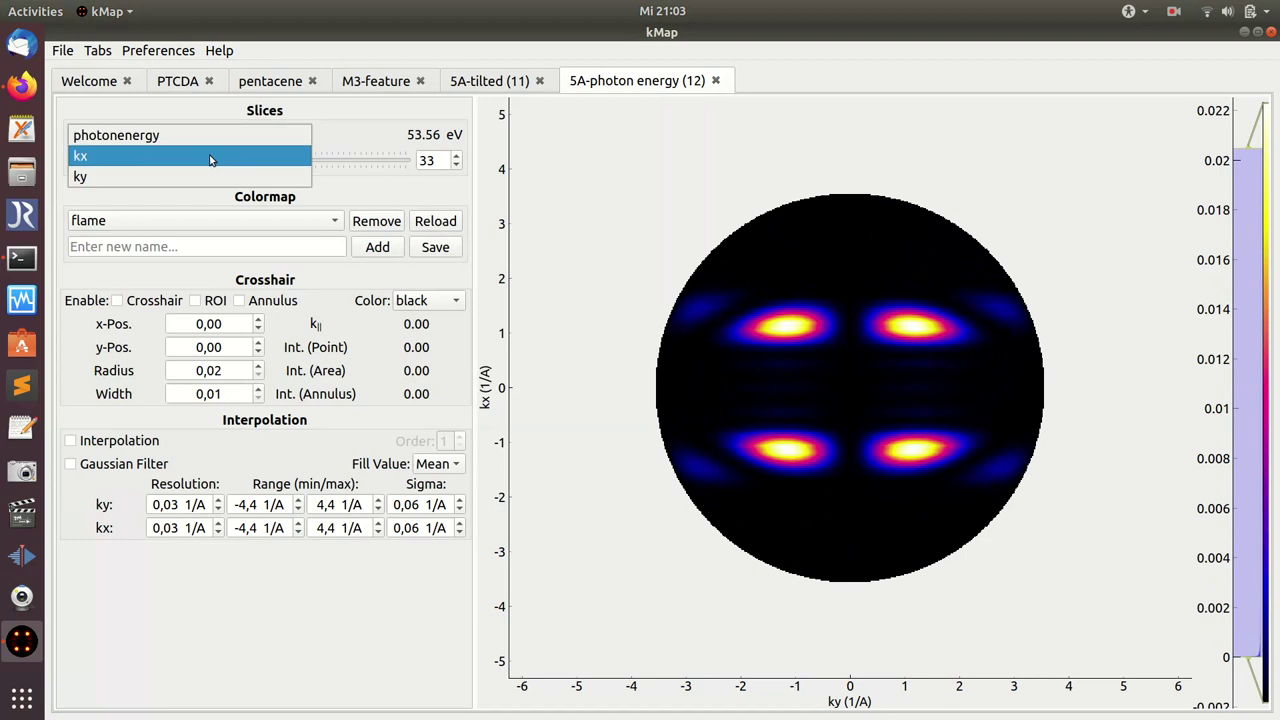
pyautogui.click(211, 162)
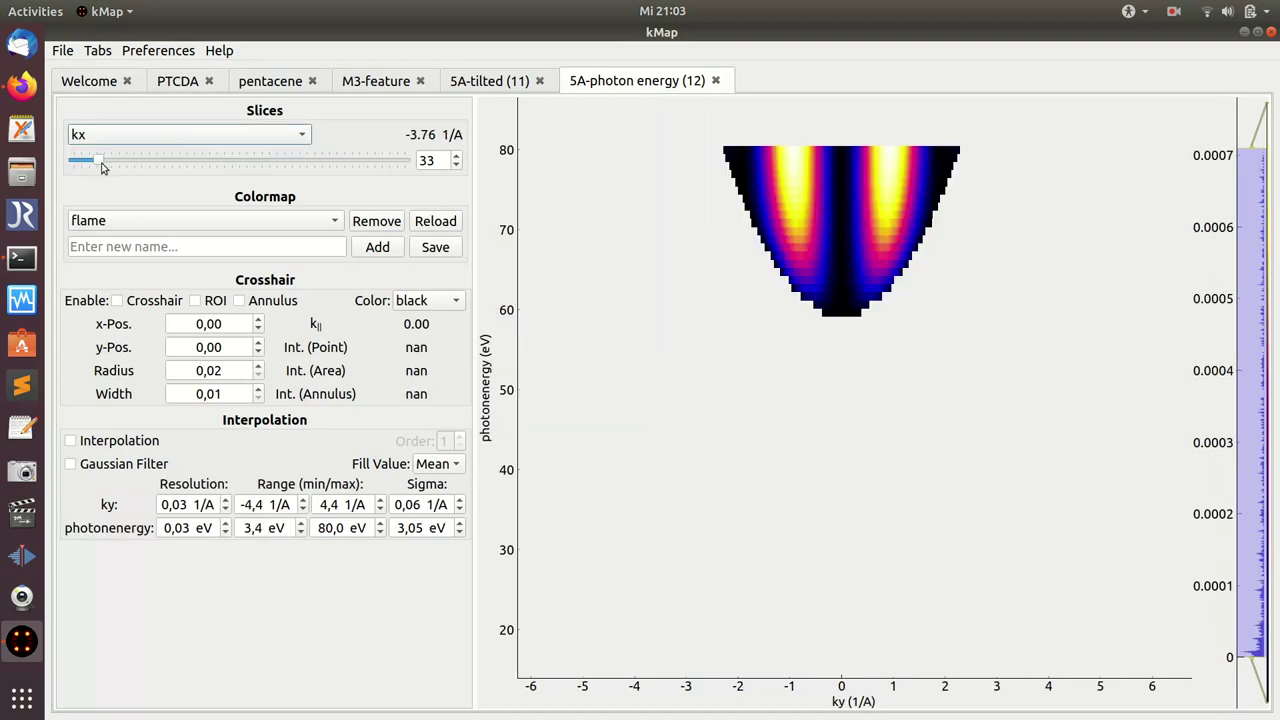
pyautogui.moveTo(100, 163); pyautogui.dragTo(180, 175)
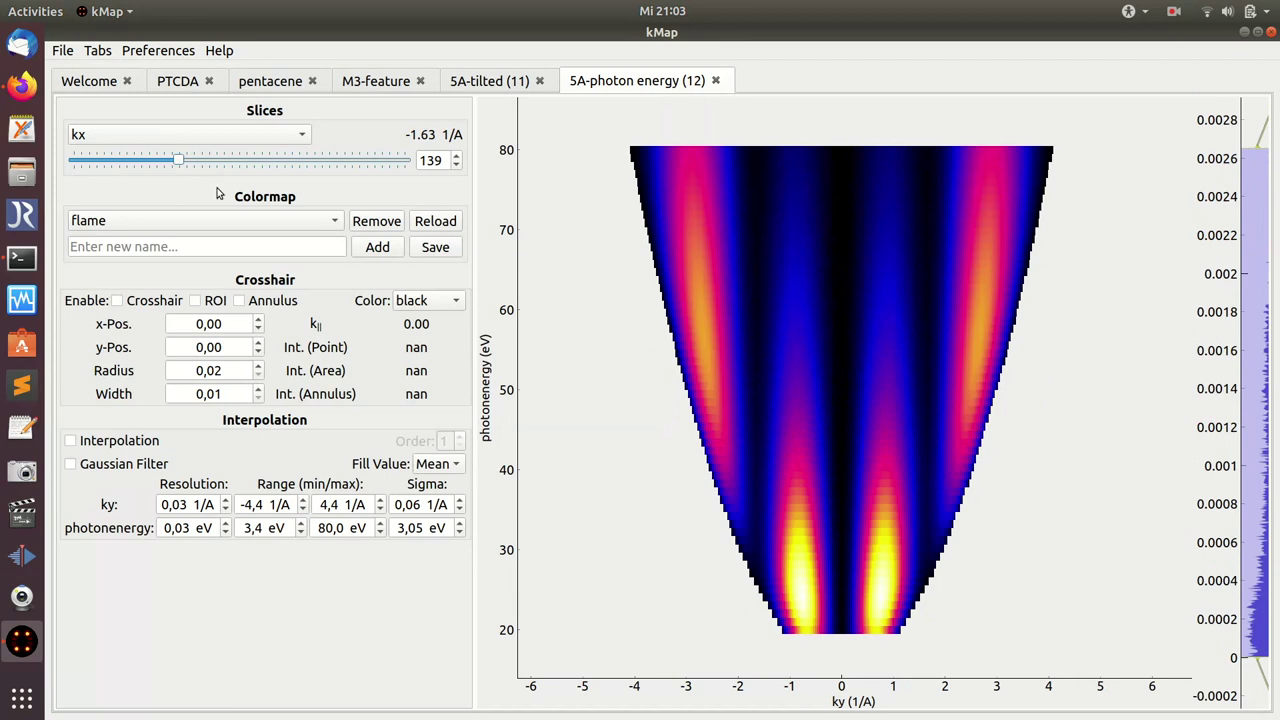